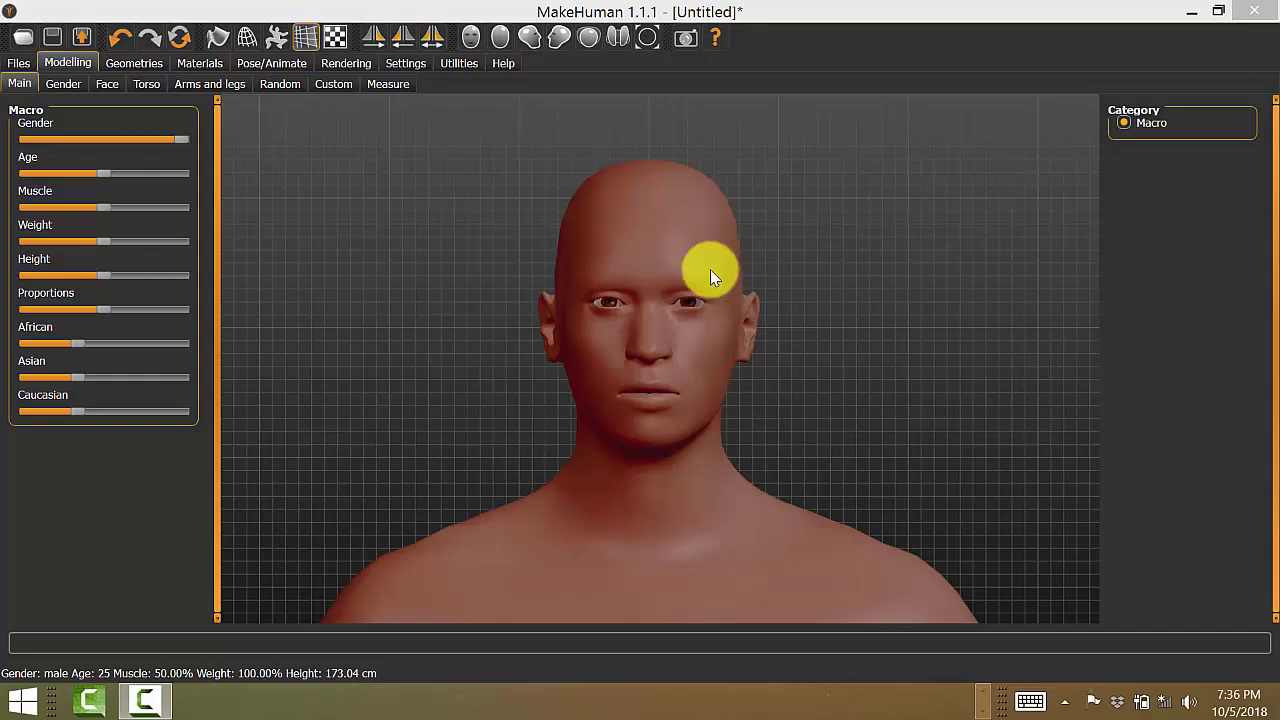
- Focus the MakeHuman window and shift the view so the model sits higher
left_click(824, 264)
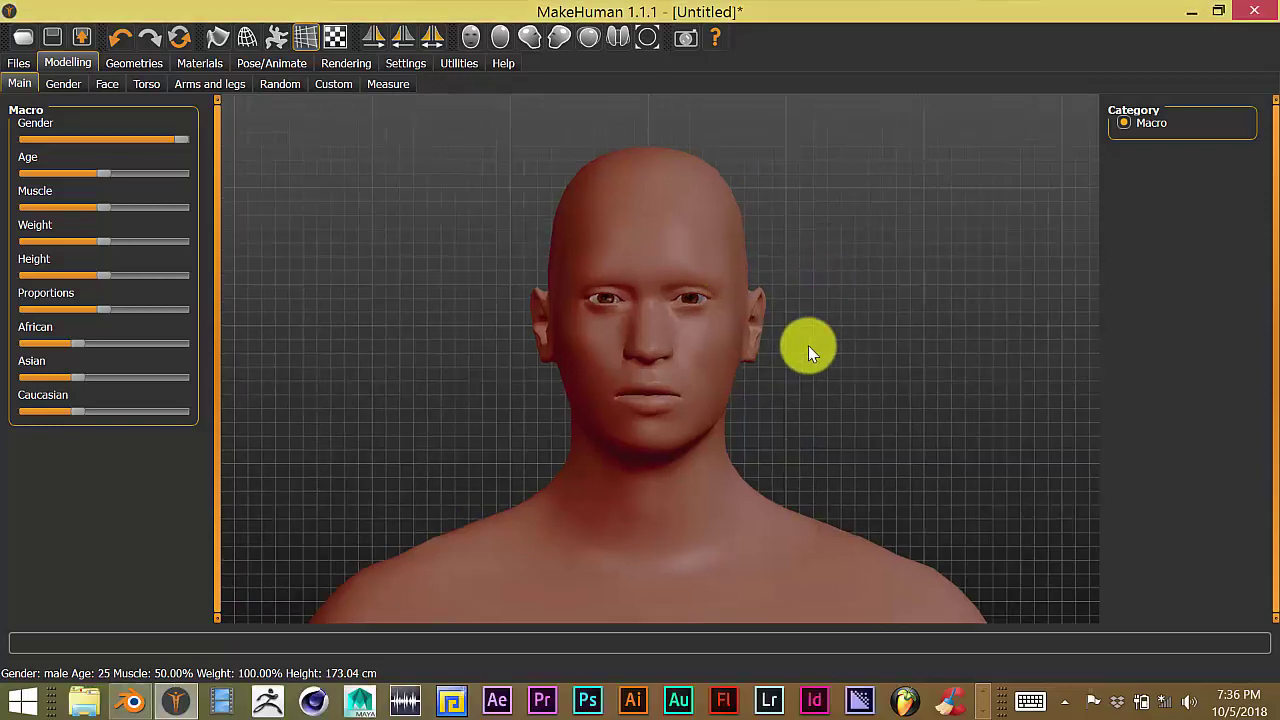
scroll(804, 358, "down", 2)
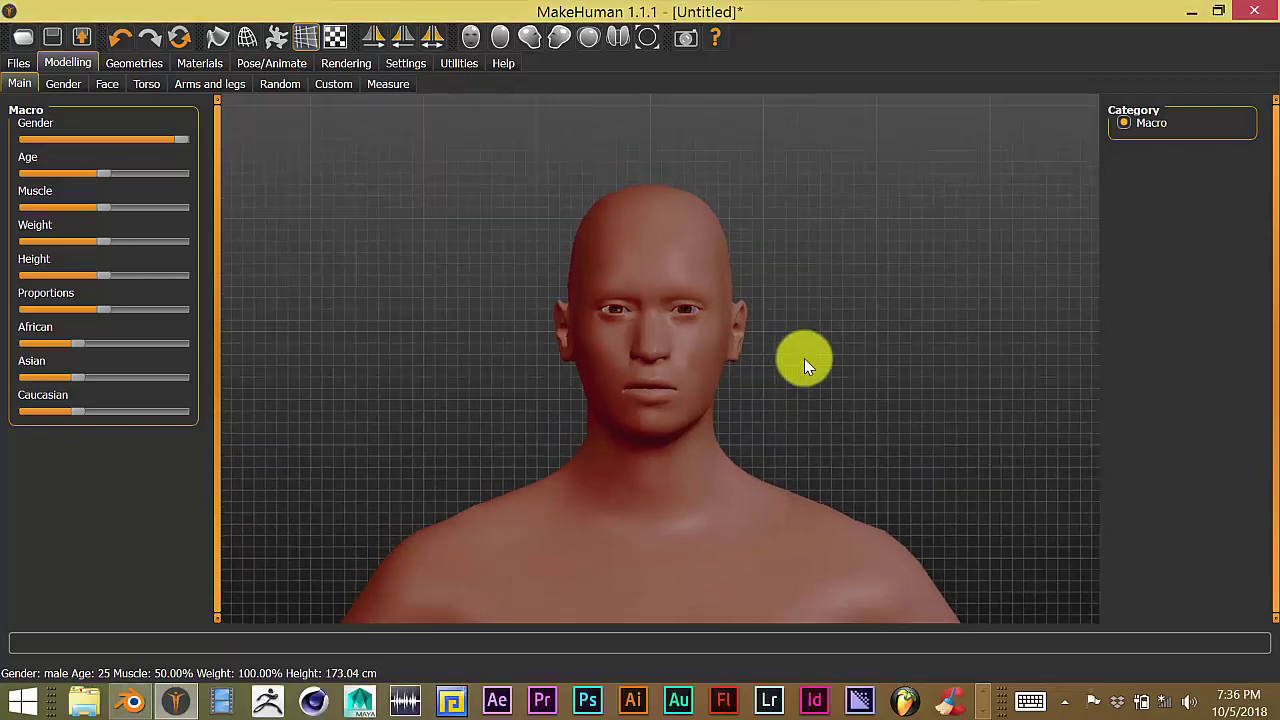
scroll(741, 394, "up", 2)
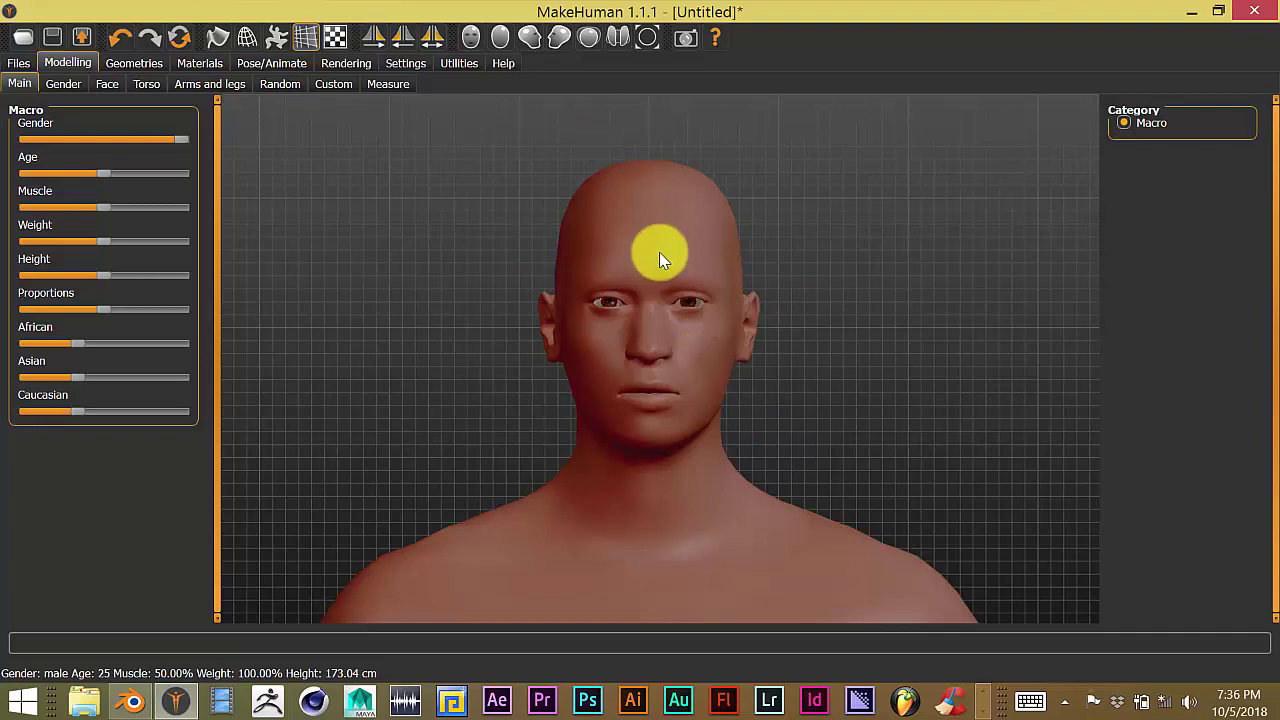
scroll(659, 252, "down", 2)
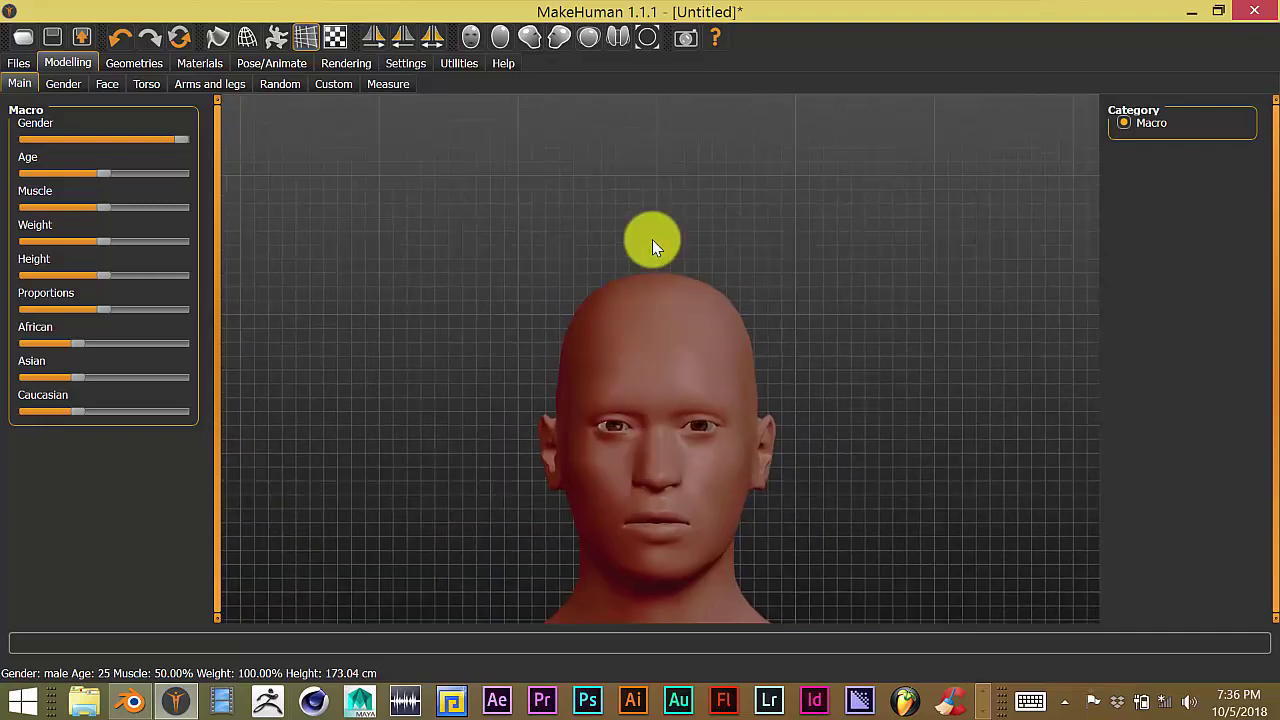
scroll(751, 354, "up", 3)
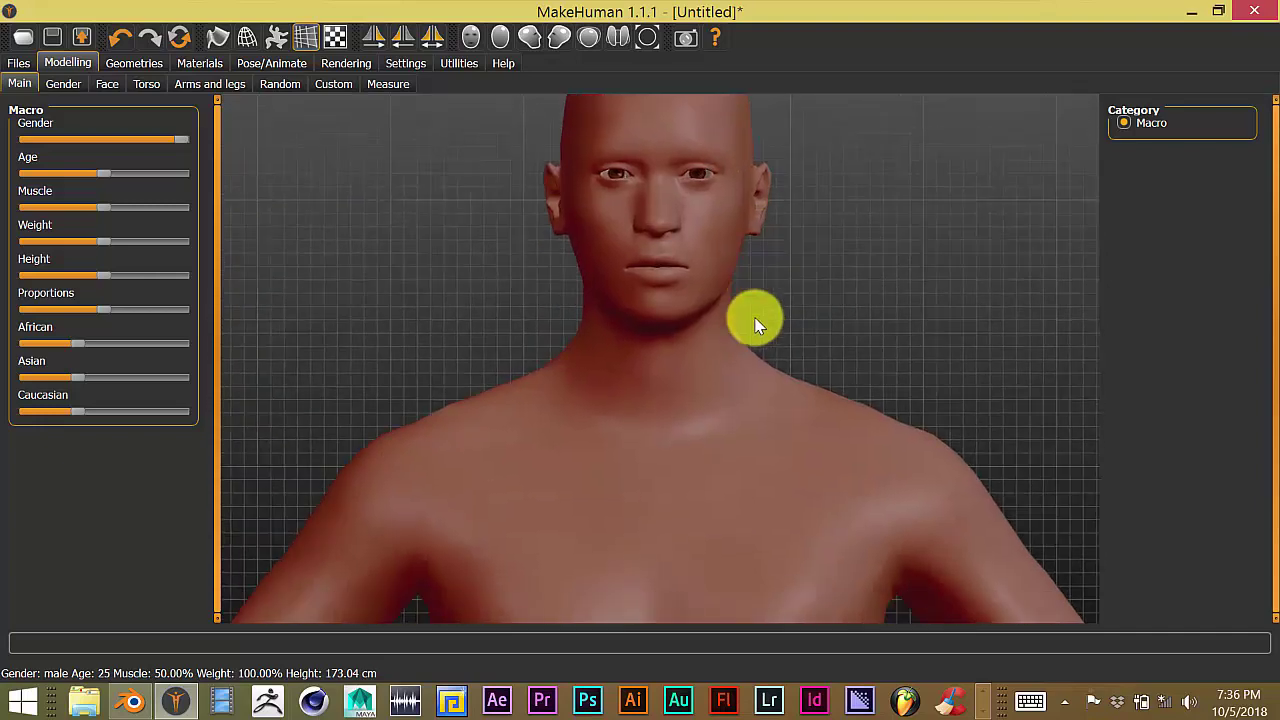
scroll(758, 335, "down", 2)
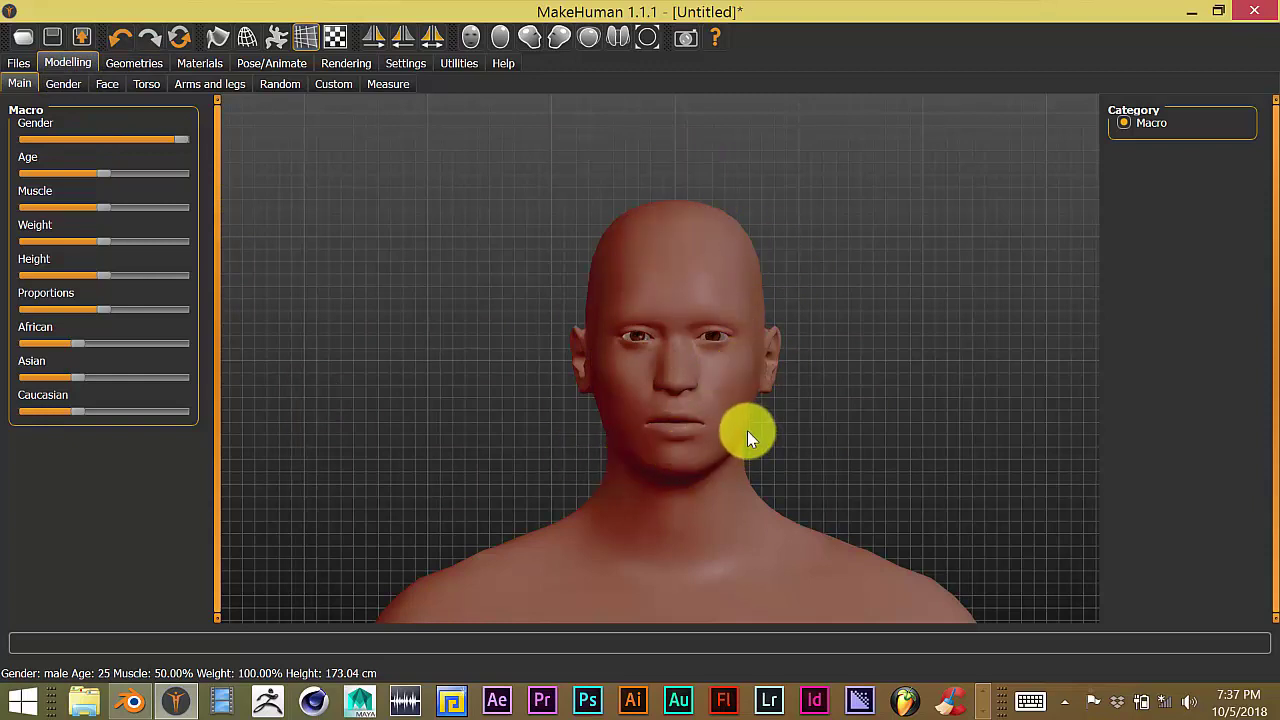
key("Up")
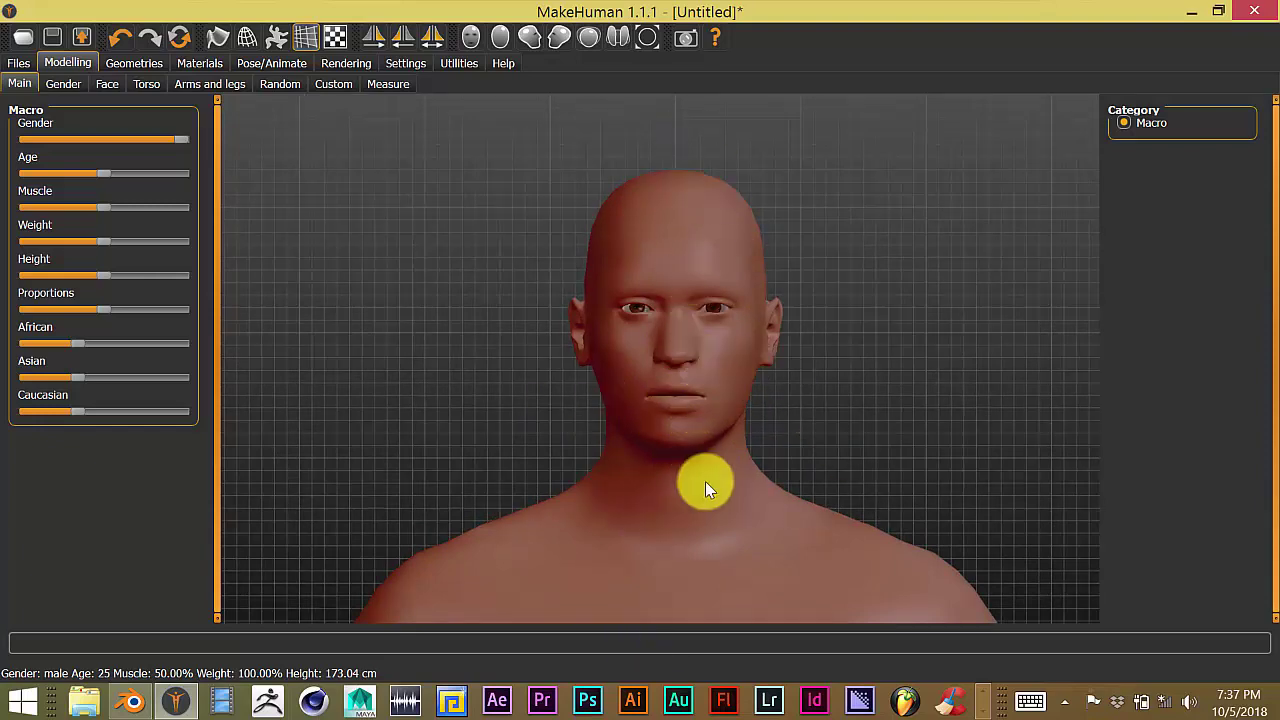
- Apply the Middleage african male skin and open the mhx2 export settings
left_click(203, 63)
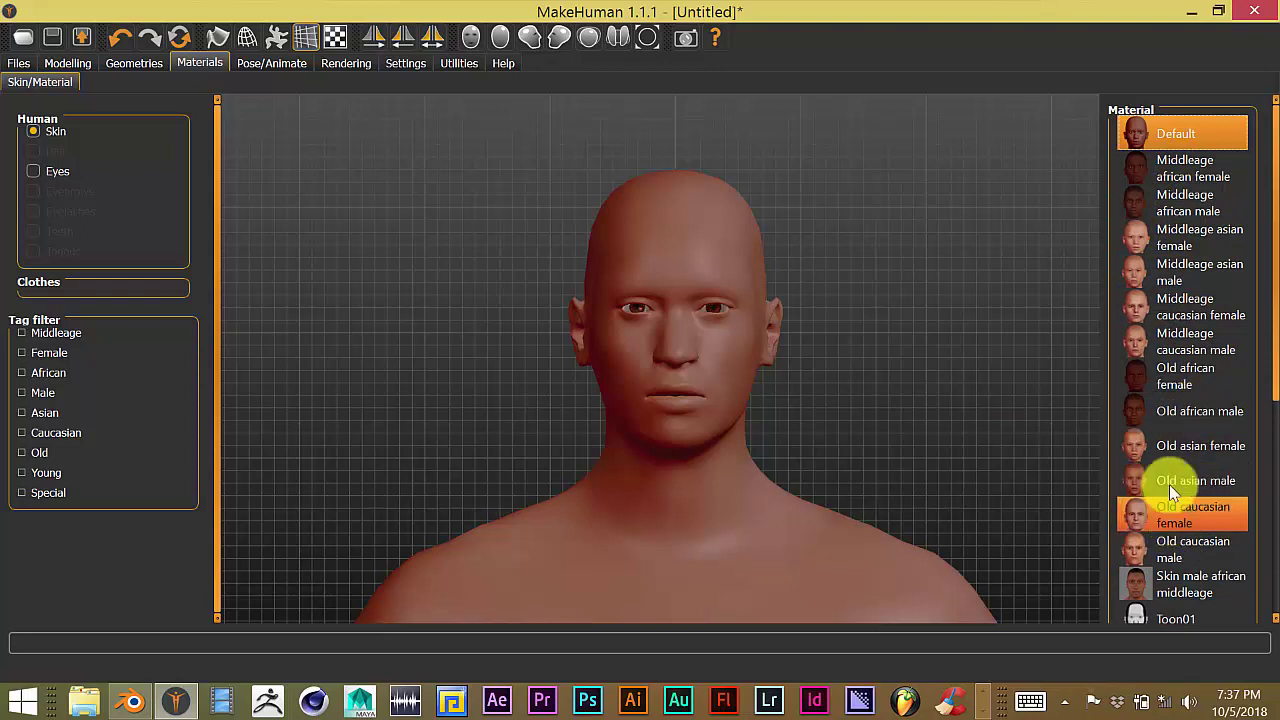
left_click(1187, 209)
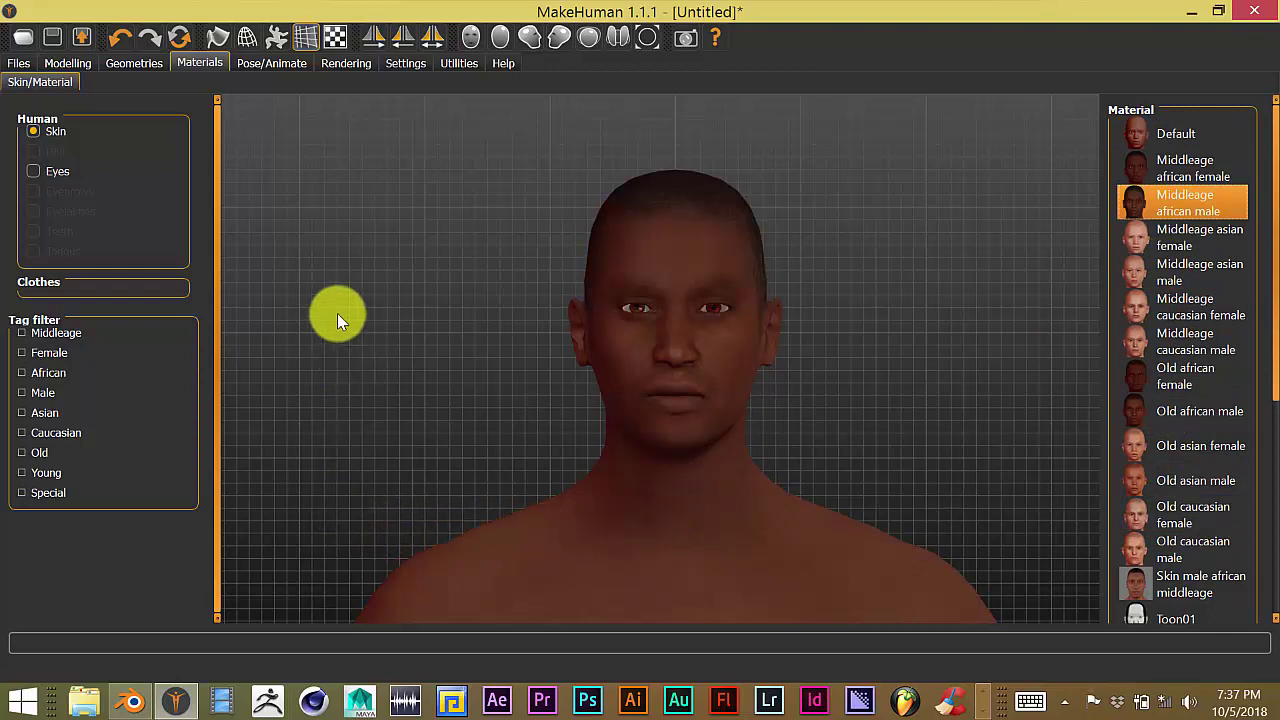
left_click(19, 63)
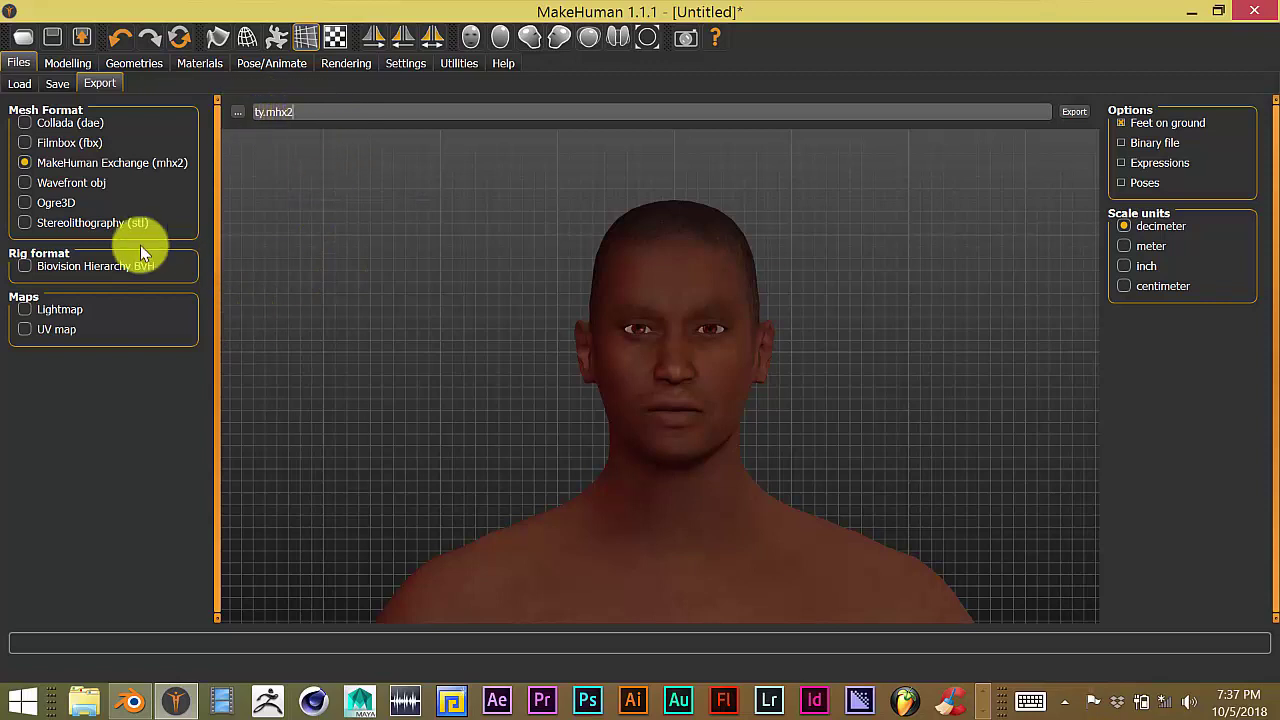
- Keep the MakeHuman Exchange format and browse to the make human folder on Elements (D:)
left_click(28, 169)
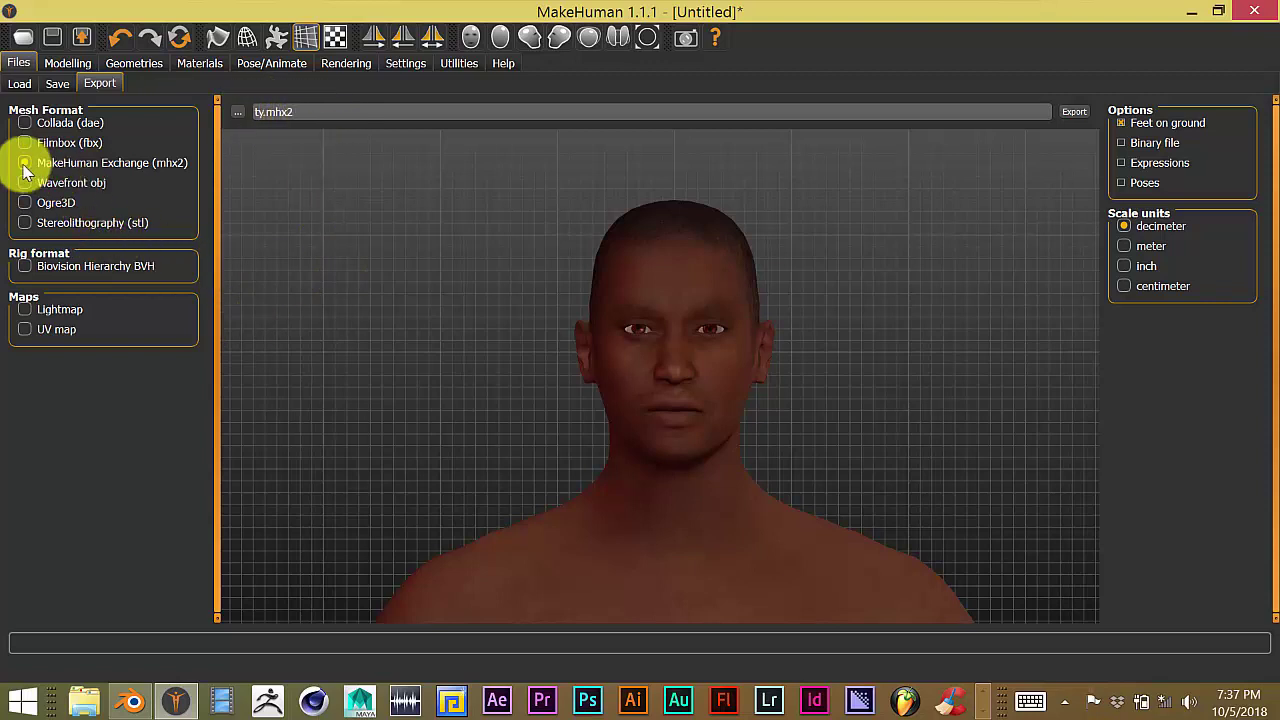
left_click(237, 113)
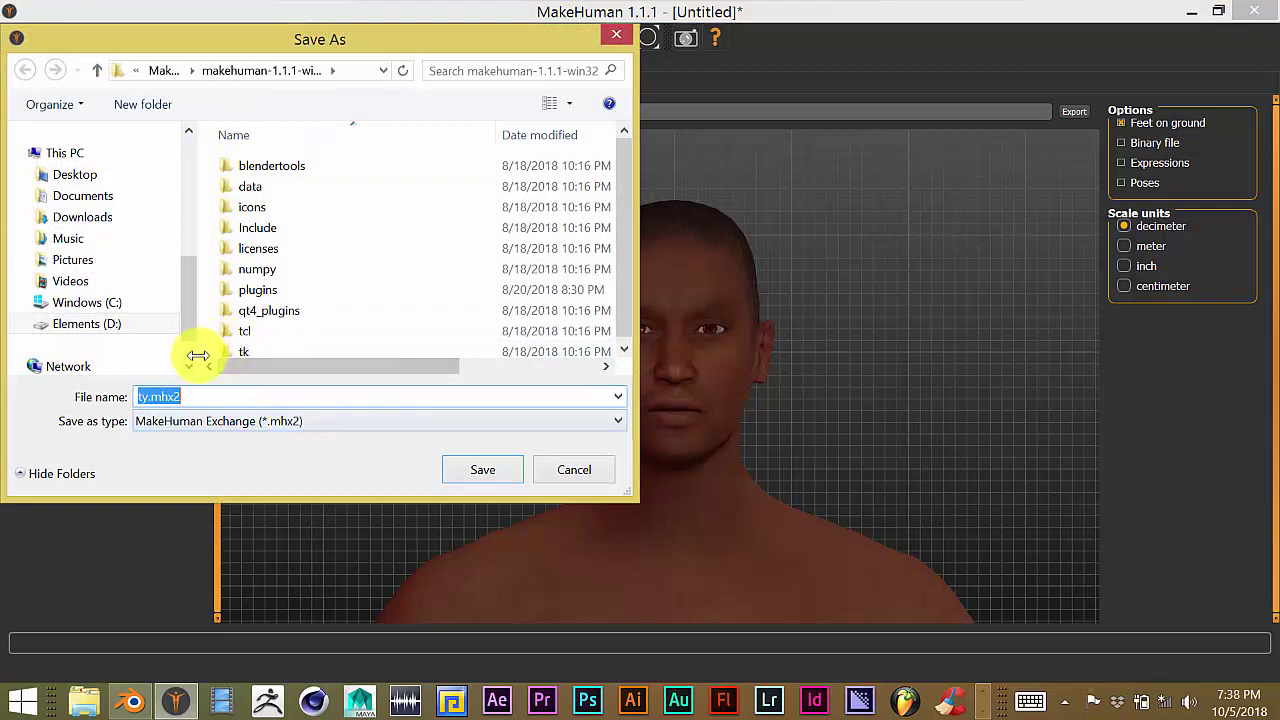
left_click_drag(185, 320, 185, 337)
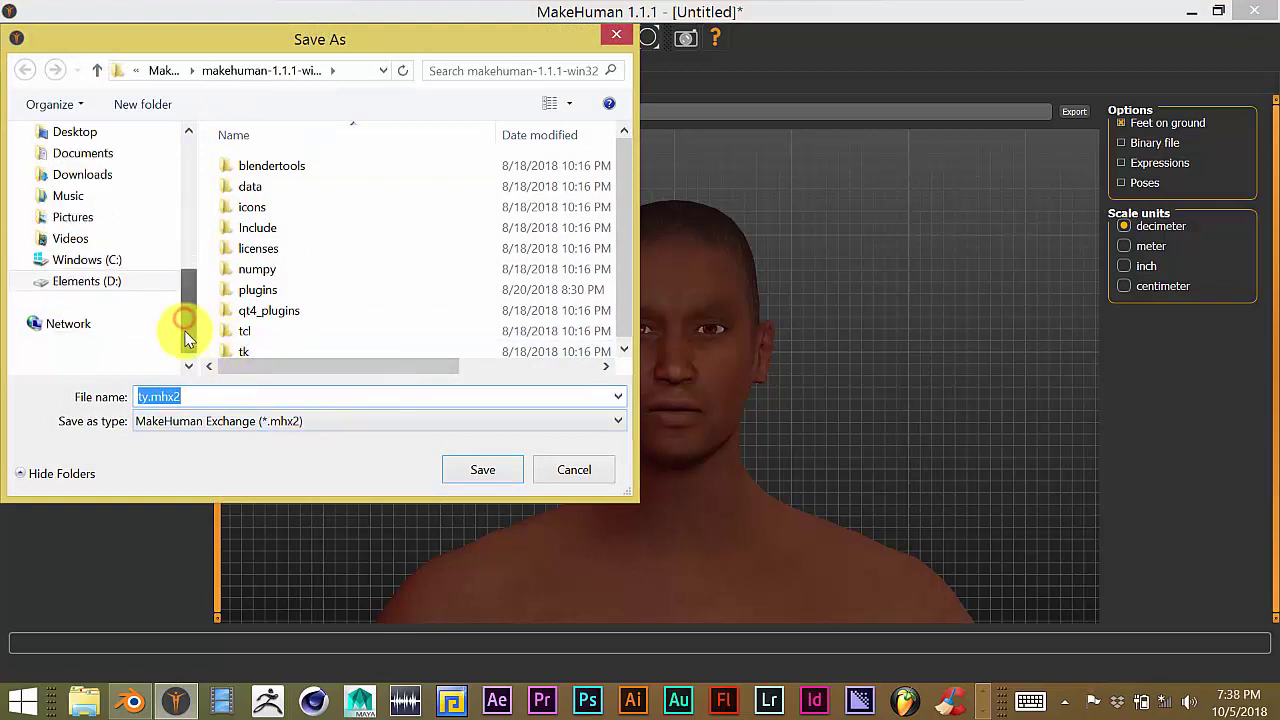
left_click(107, 281)
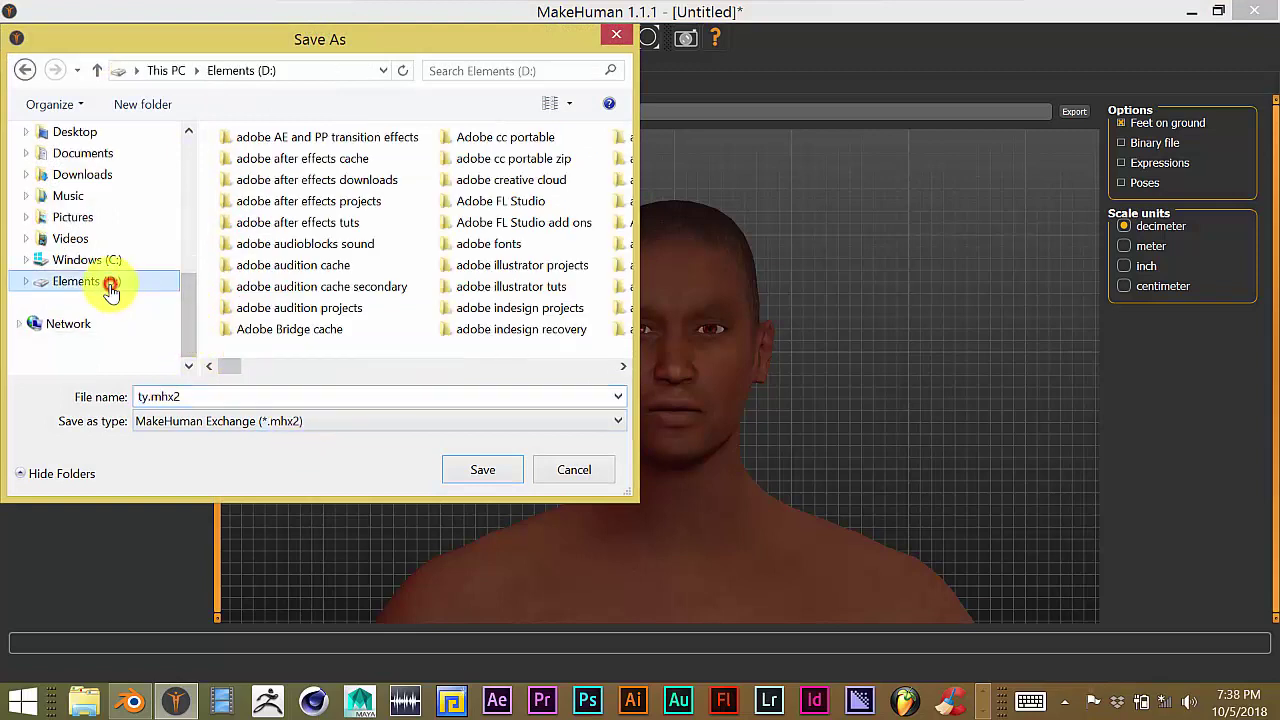
left_click(426, 253)
scroll(426, 253, "down", 3)
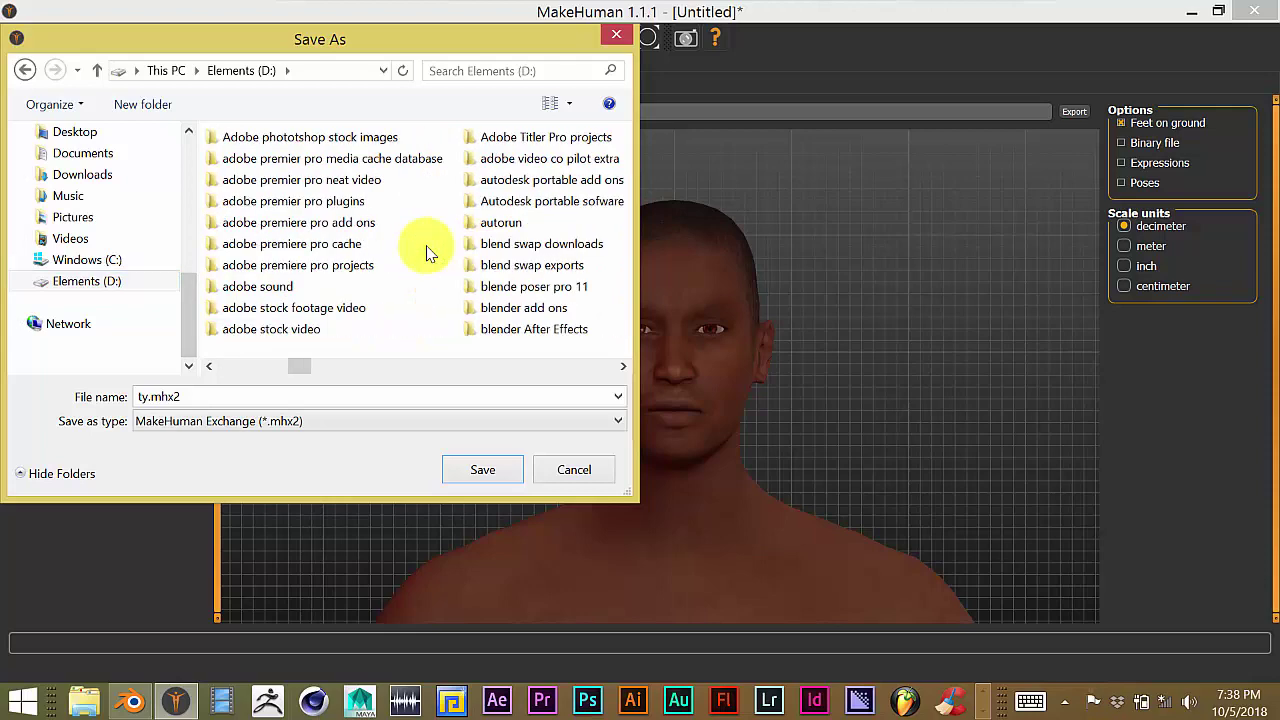
scroll(426, 253, "down", 3)
scroll(426, 253, "down", 5)
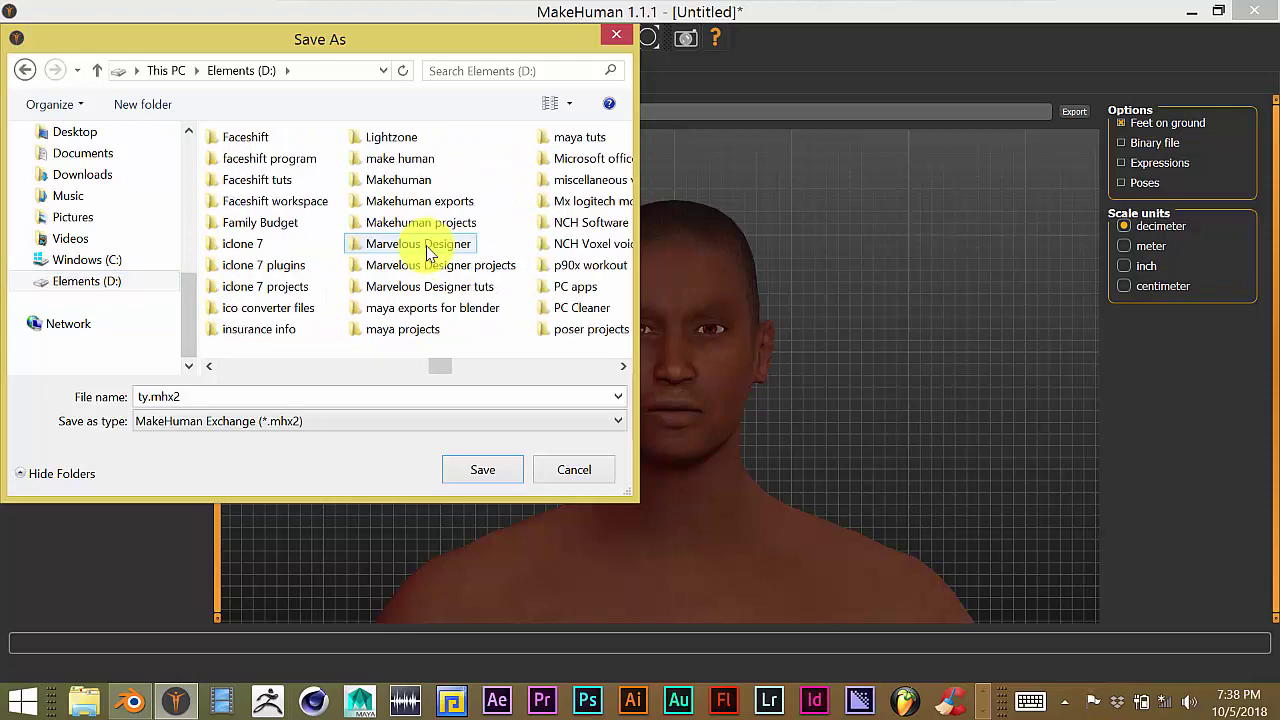
scroll(426, 253, "down", 1)
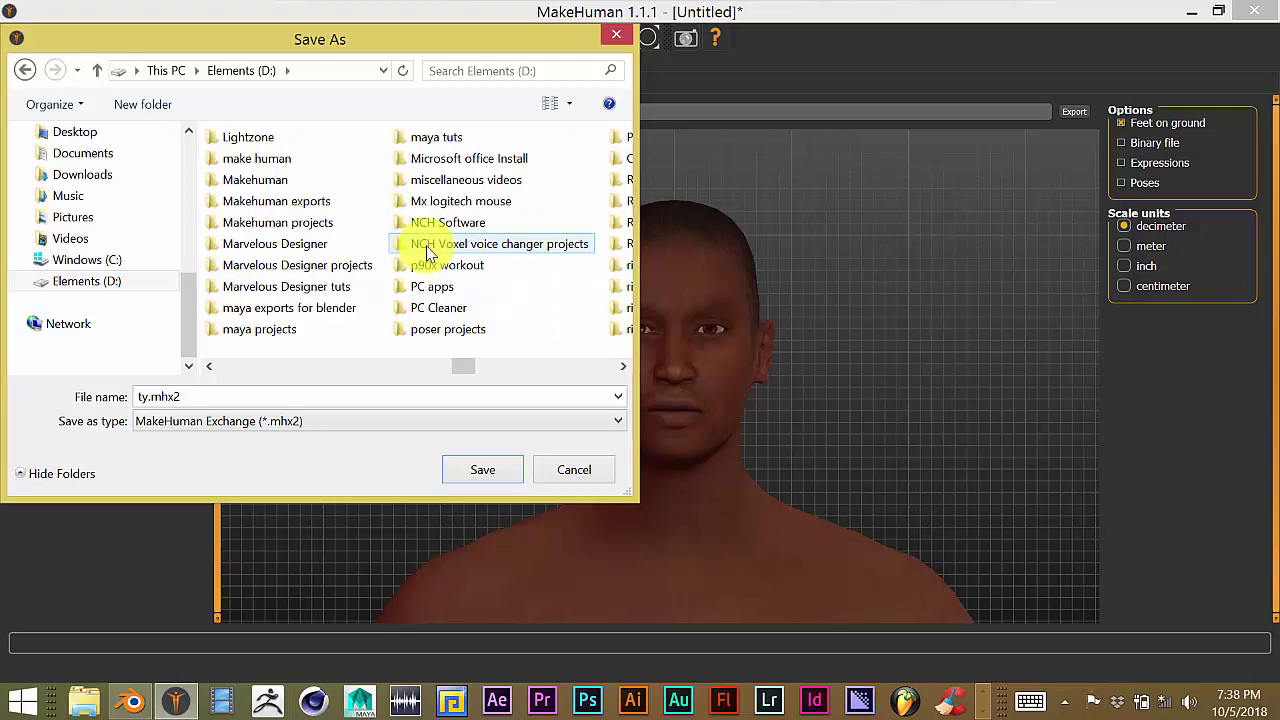
scroll(426, 253, "down", 4)
scroll(426, 253, "up", 6)
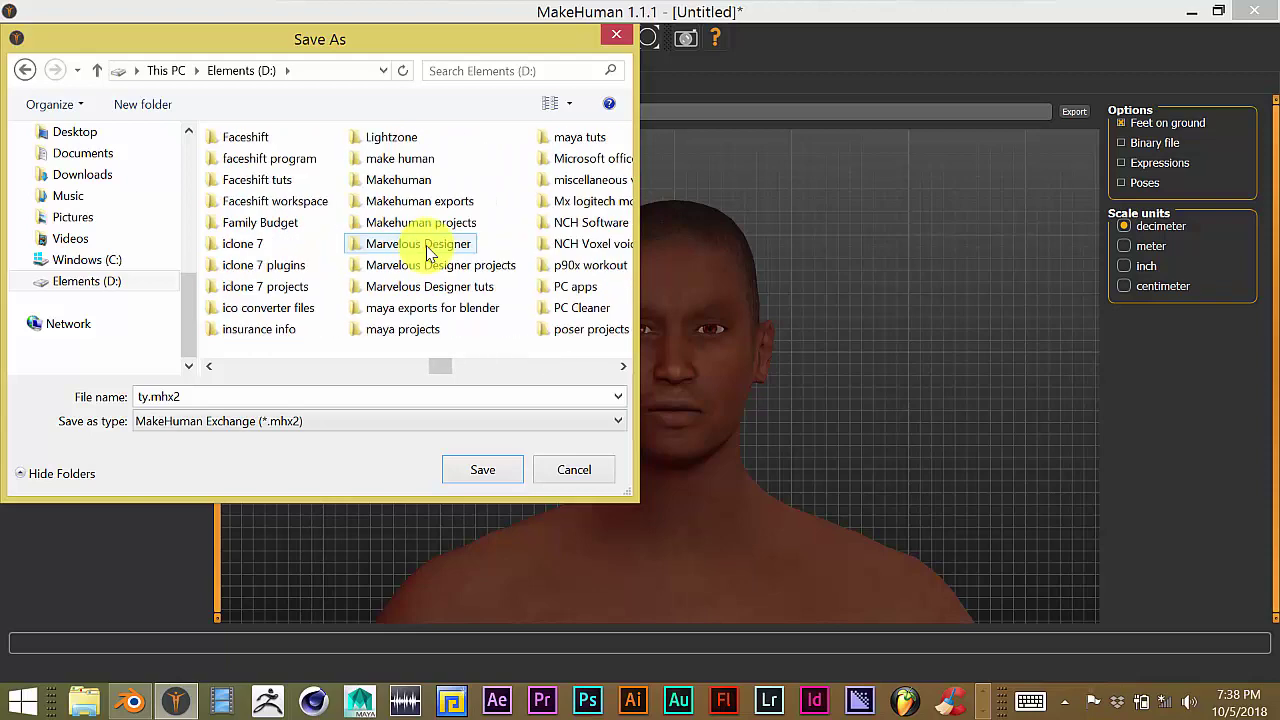
double_click(418, 160)
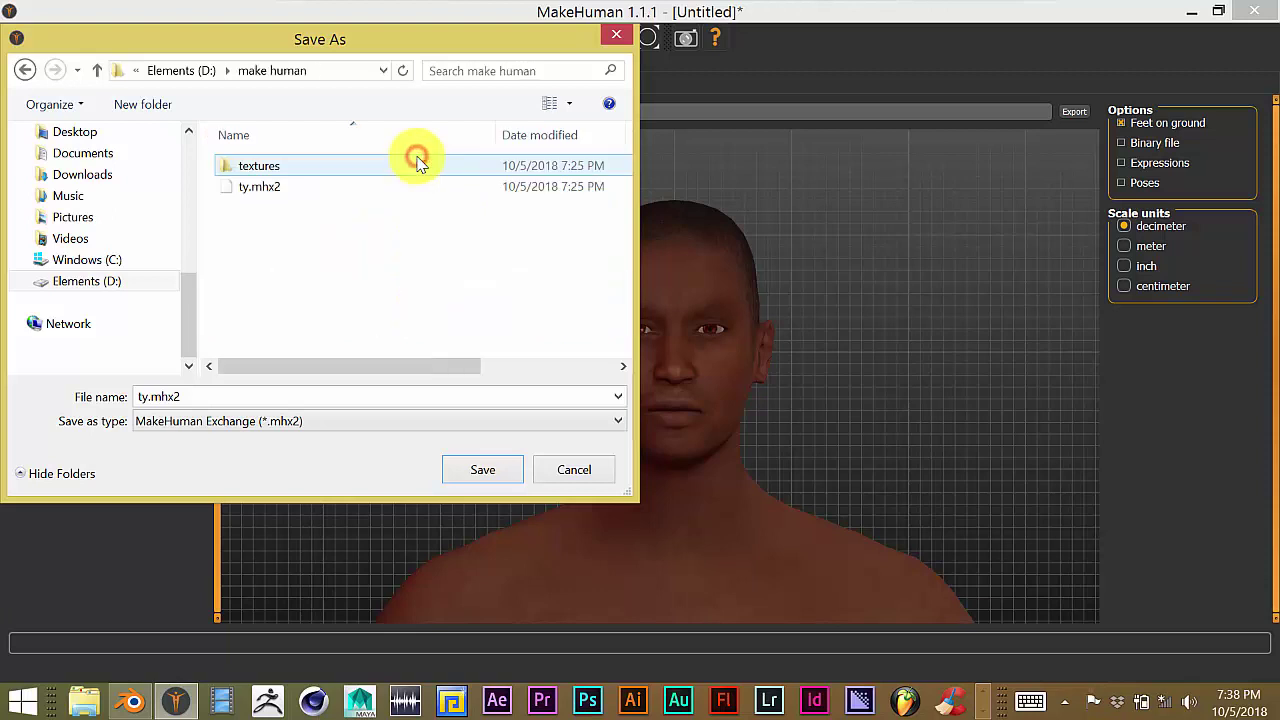
- Save the export as toddy.mhx2 in D:\make human
left_click(264, 194)
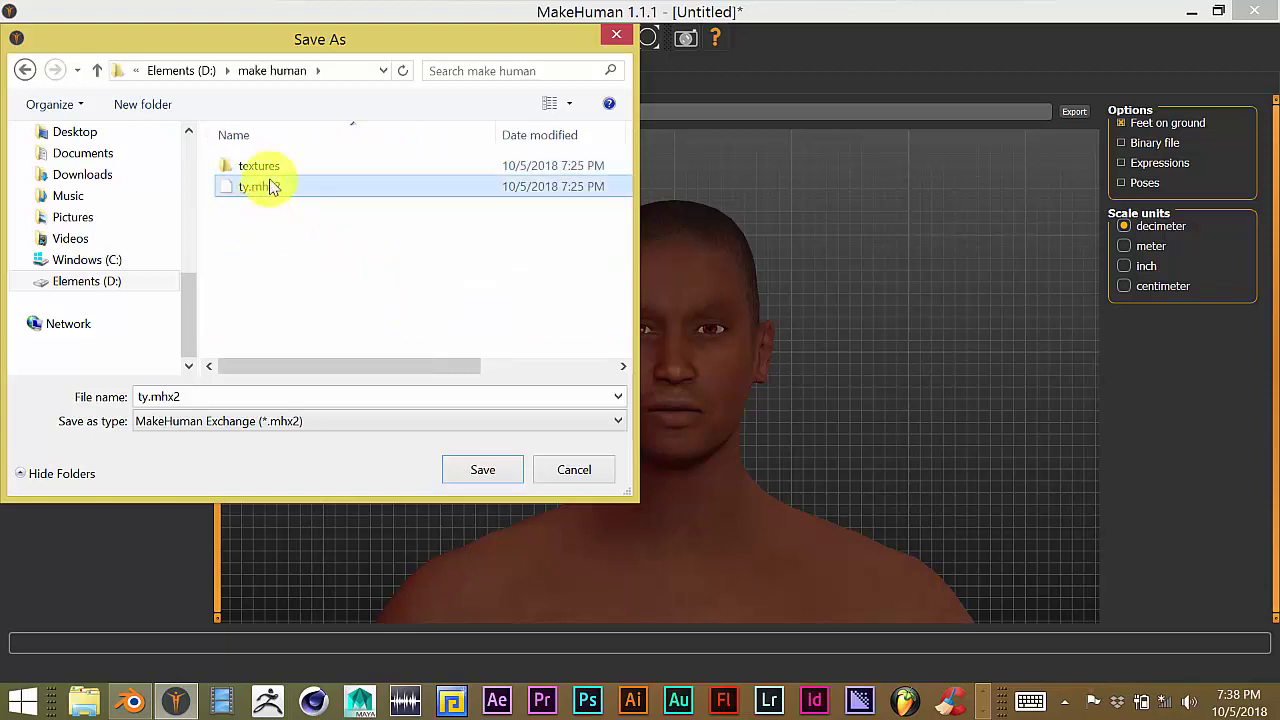
left_click(272, 170)
left_click(272, 170)
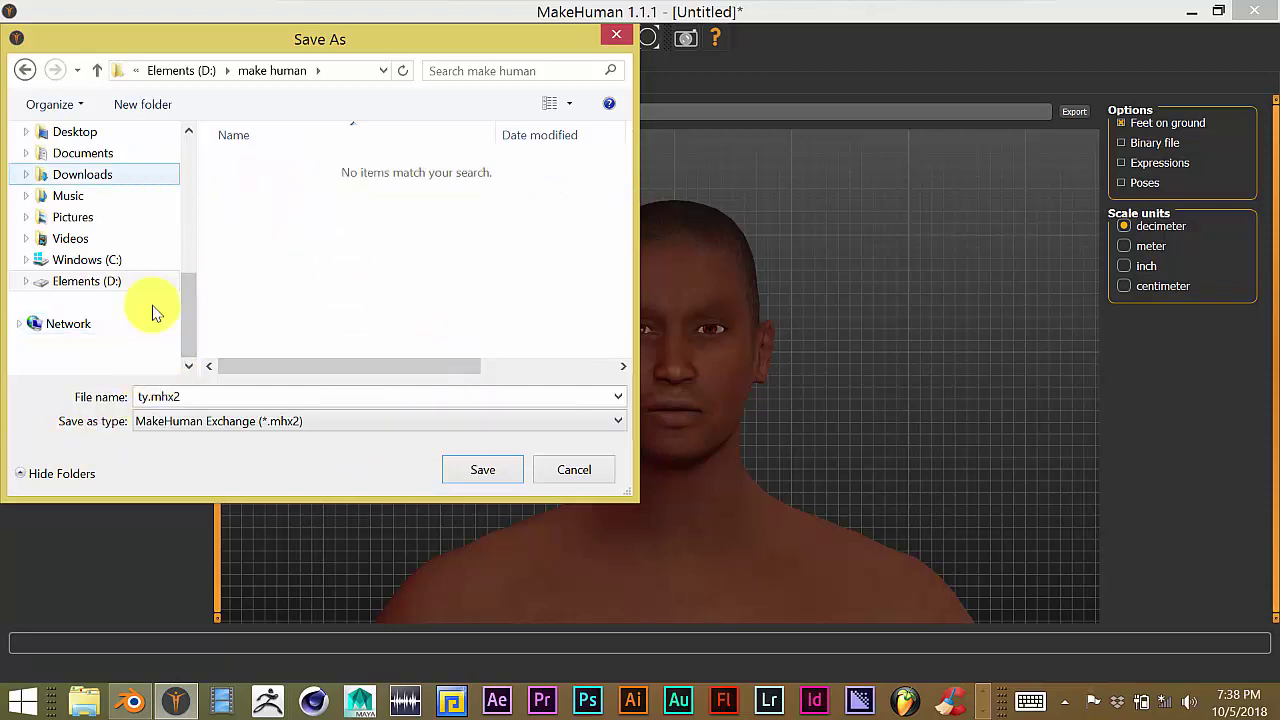
double_click(191, 397)
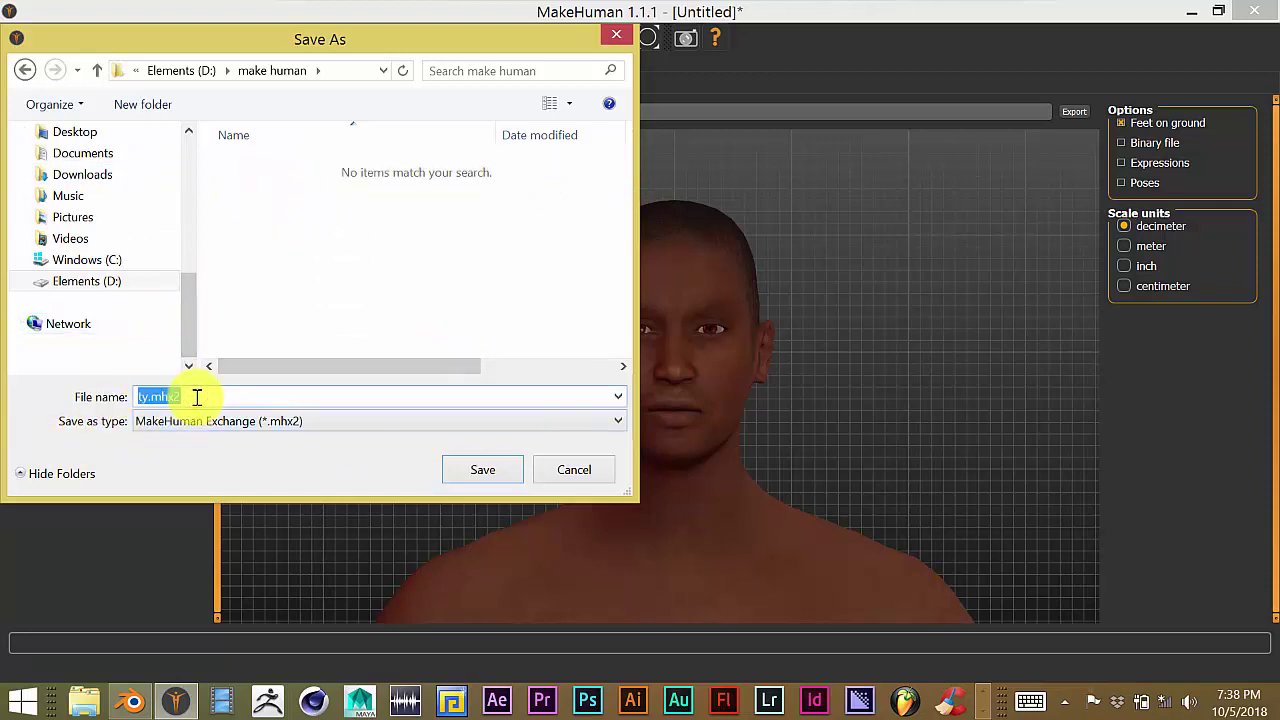
type("toddy")
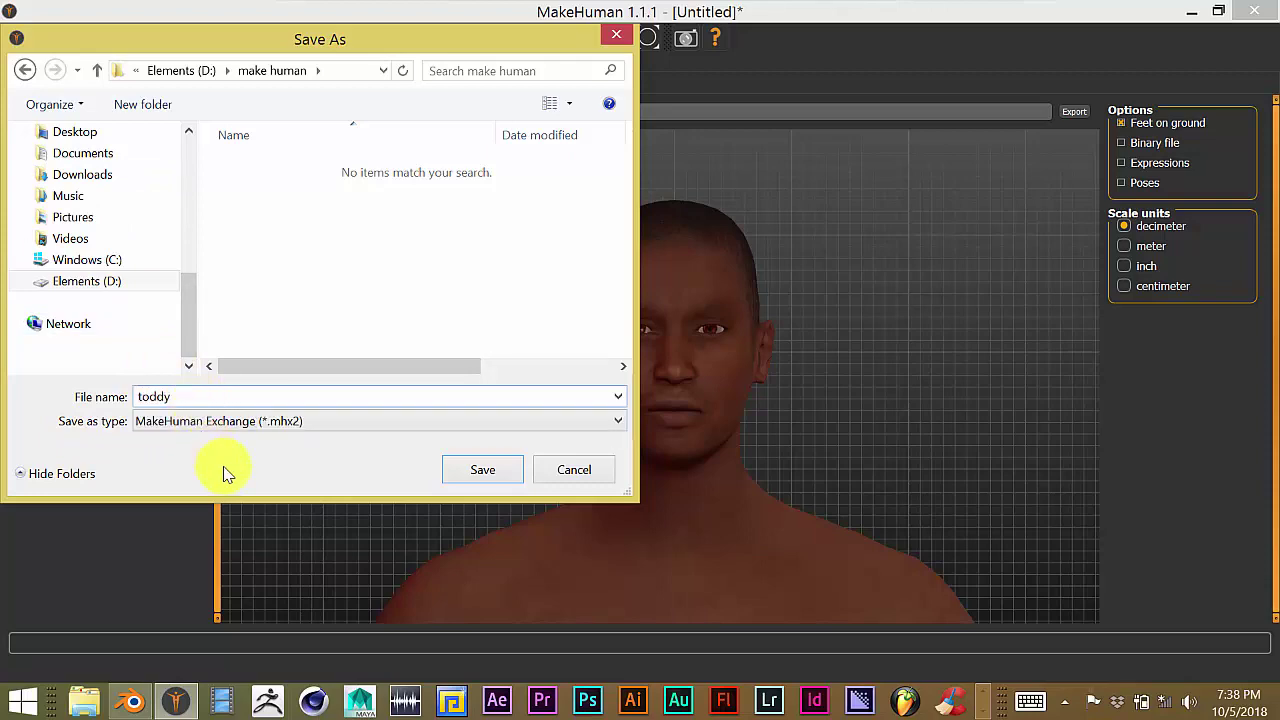
left_click(480, 468)
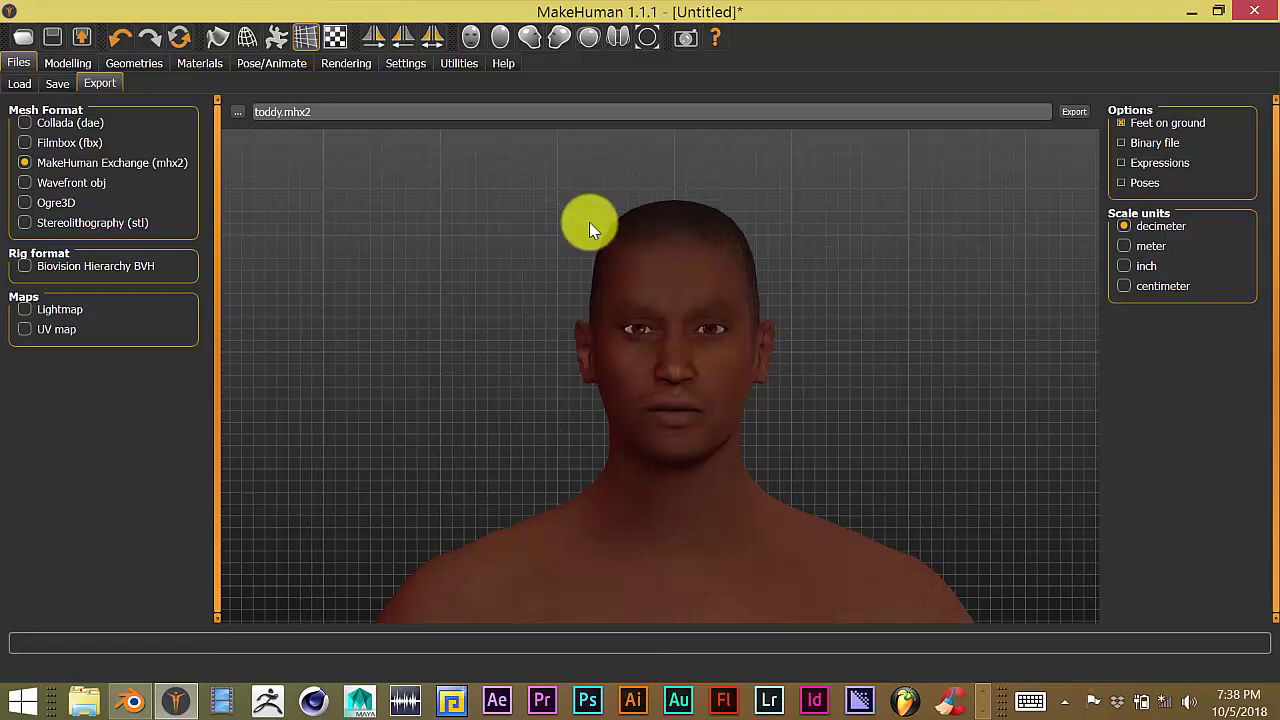
- Minimize MakeHuman, then minimize Blender's empty scene to reveal the desktop
left_click(1183, 12)
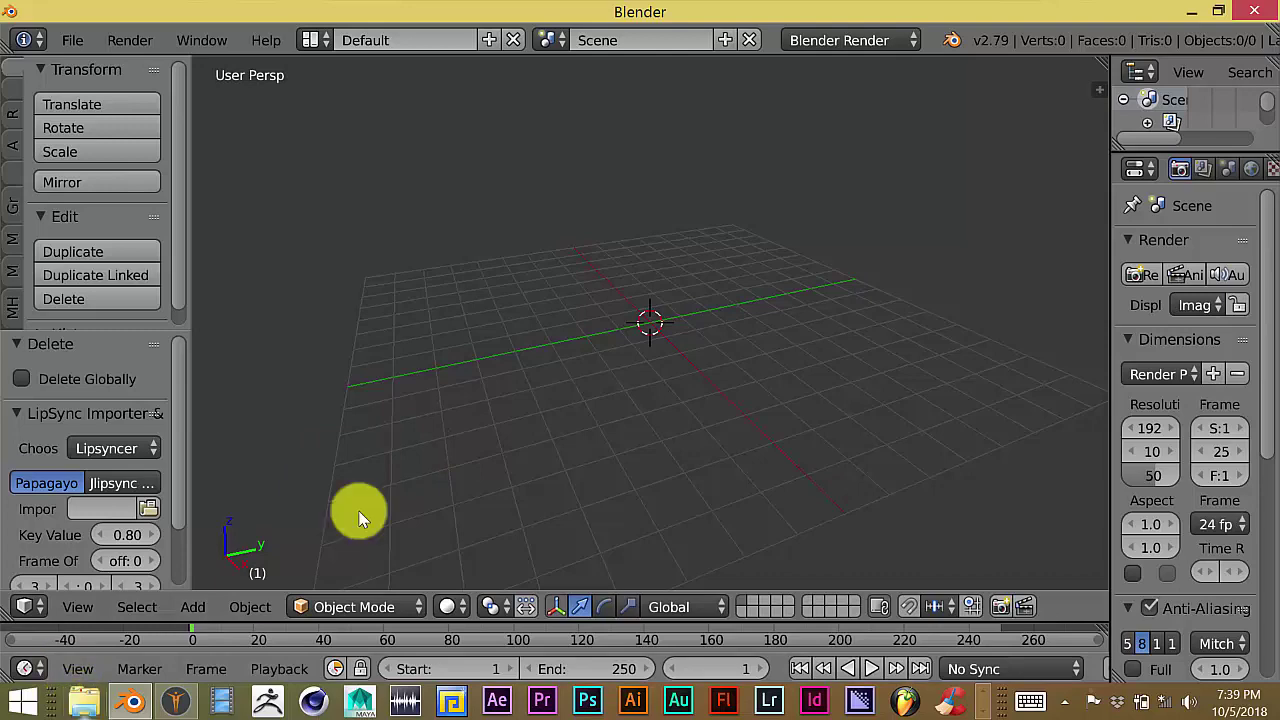
left_click(1192, 11)
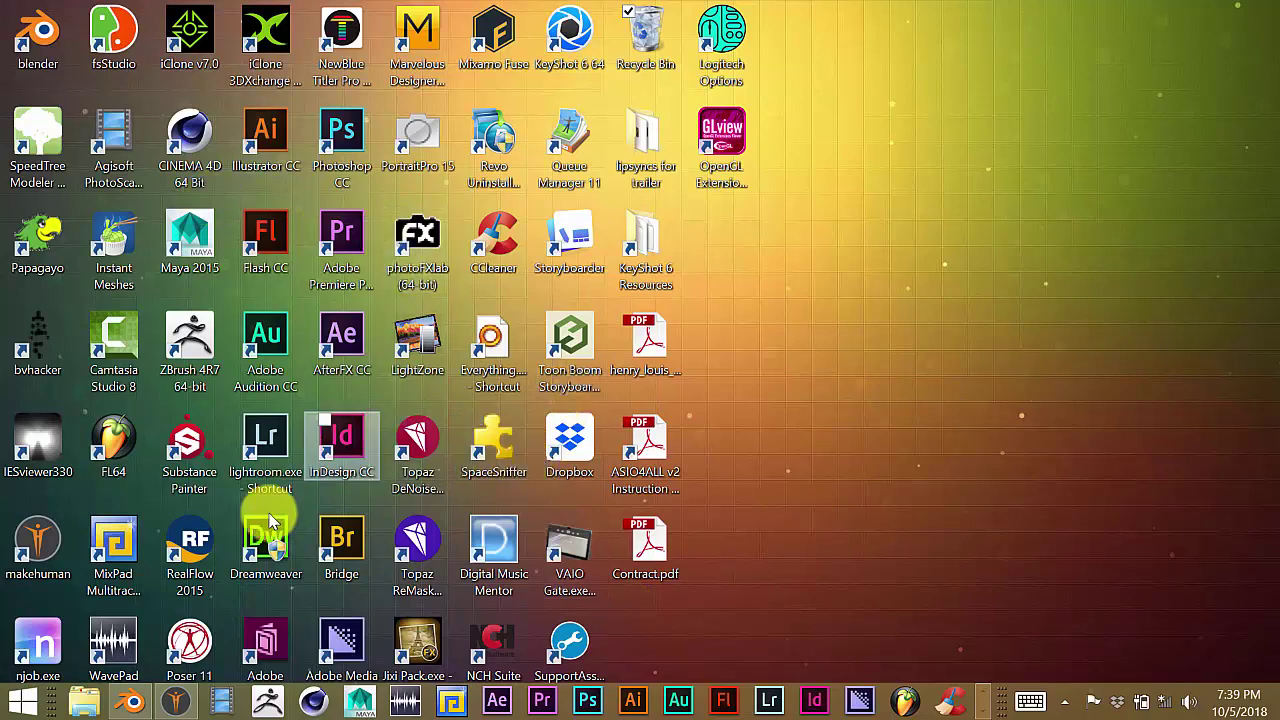
- Open the MakeHuman install folder from the desktop shortcut's context menu
left_click(38, 535)
right_click(38, 535)
left_click(63, 147)
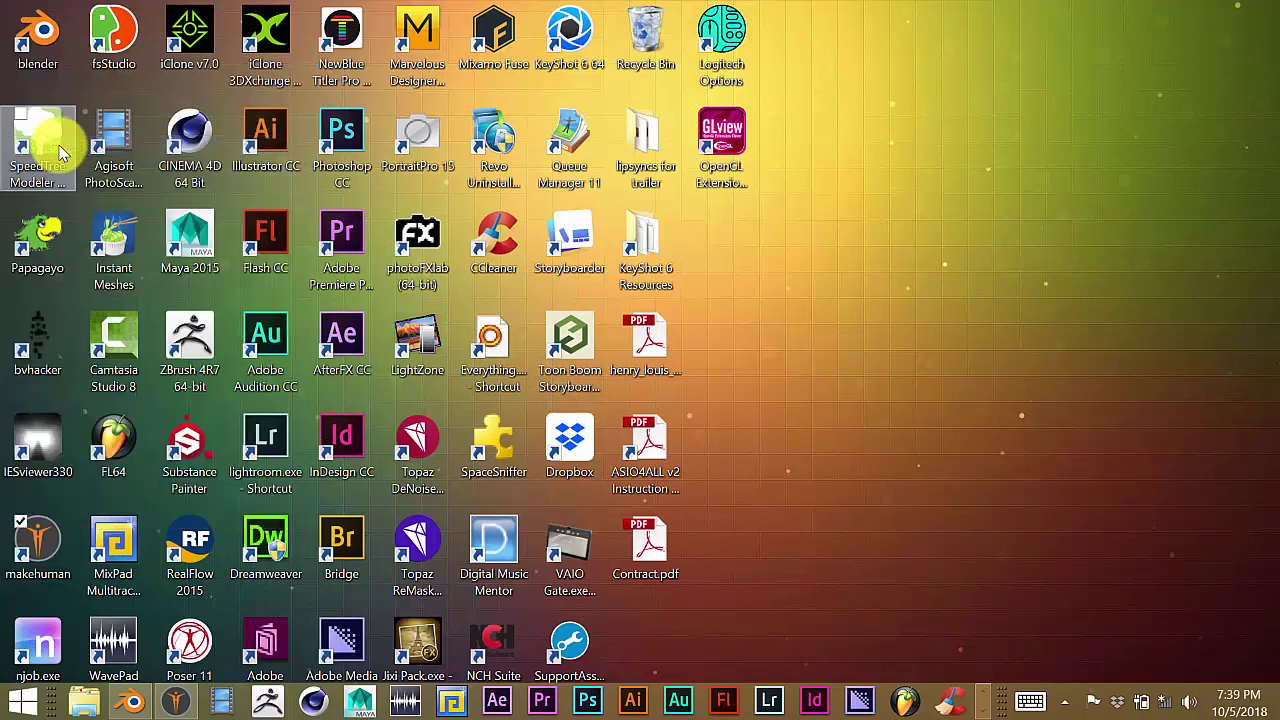
scroll(830, 345, "up", 3)
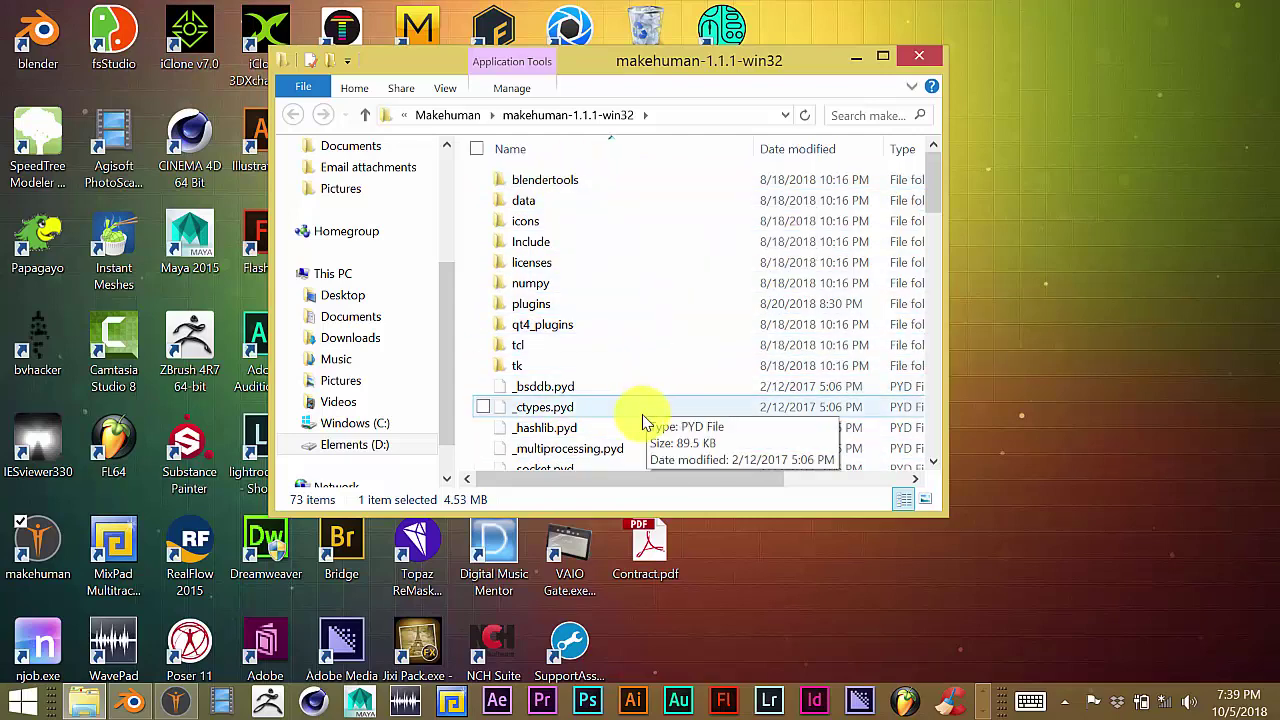
- Look inside blendertools, return to makehuman-1.1.1-win32, and minimize Explorer
mouse_move(591, 189)
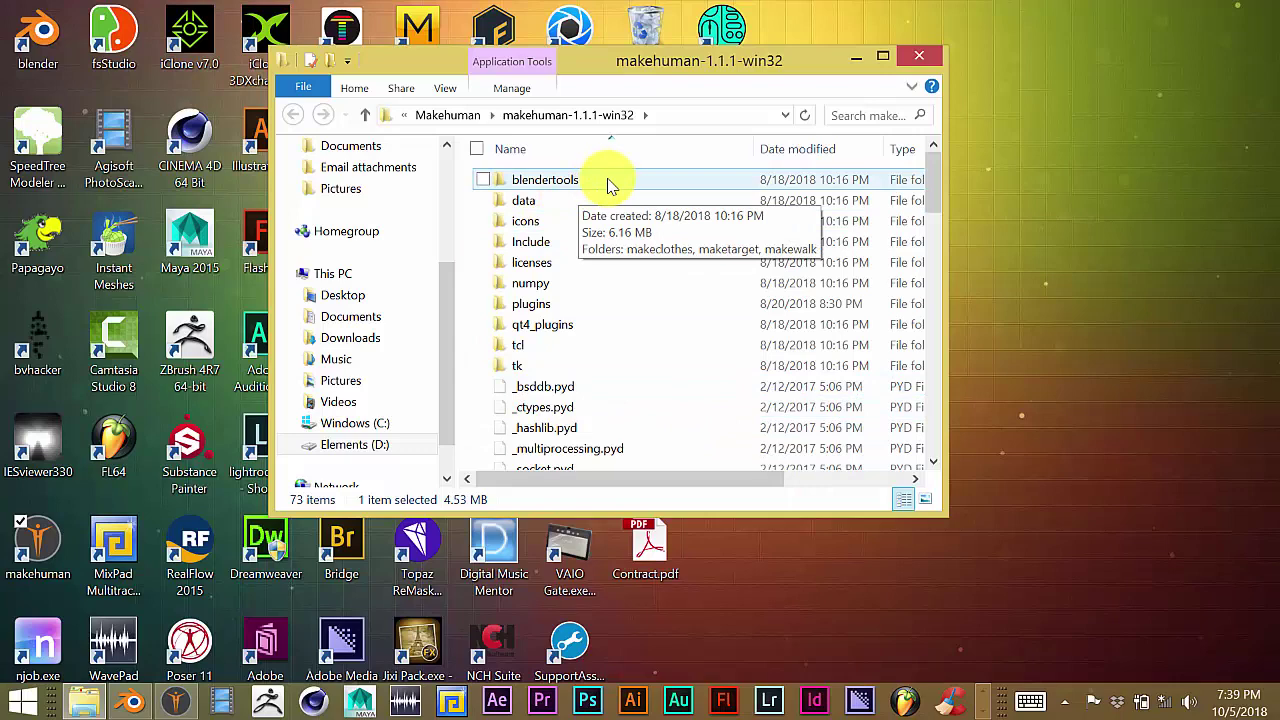
double_click(591, 189)
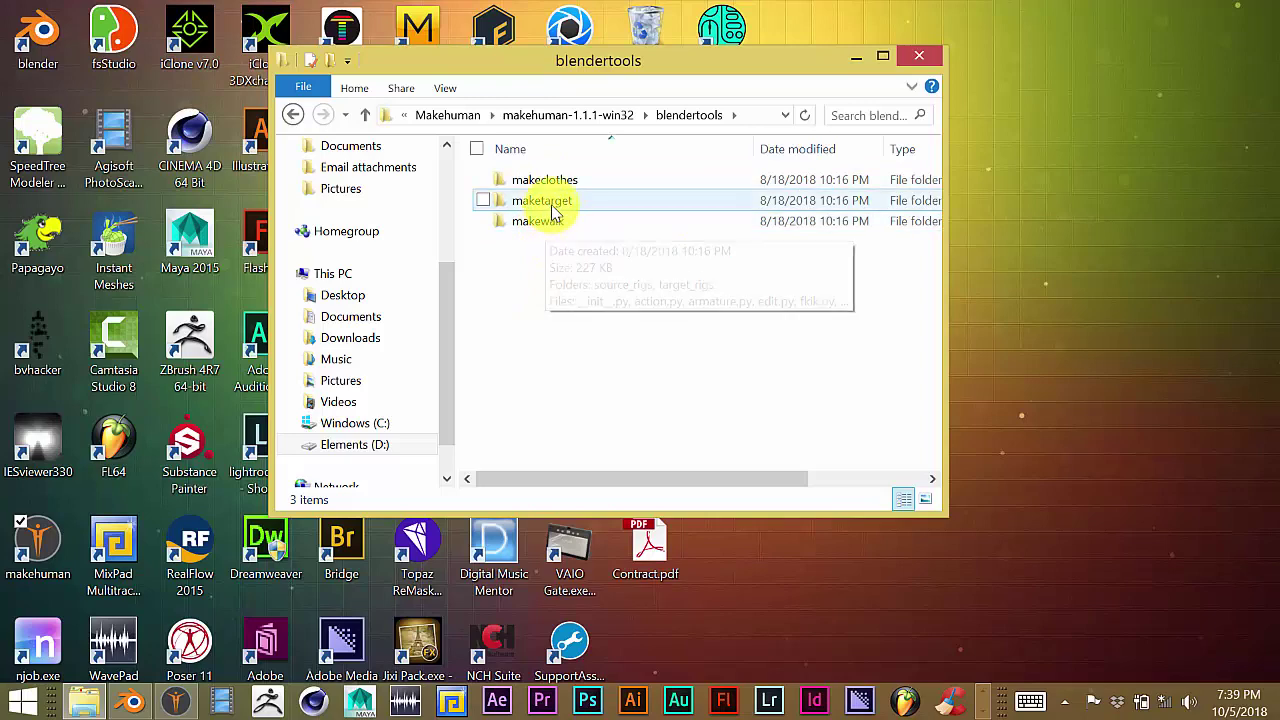
key("BackSpace")
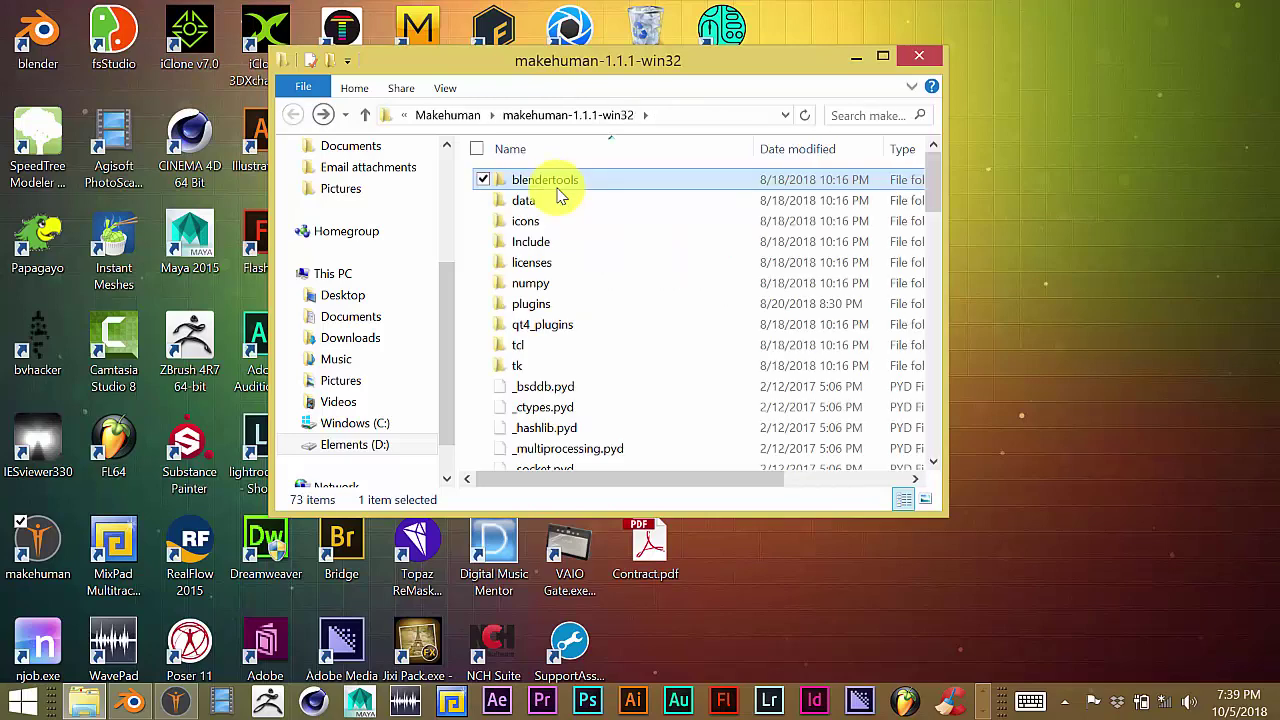
scroll(640, 268, "down", 5)
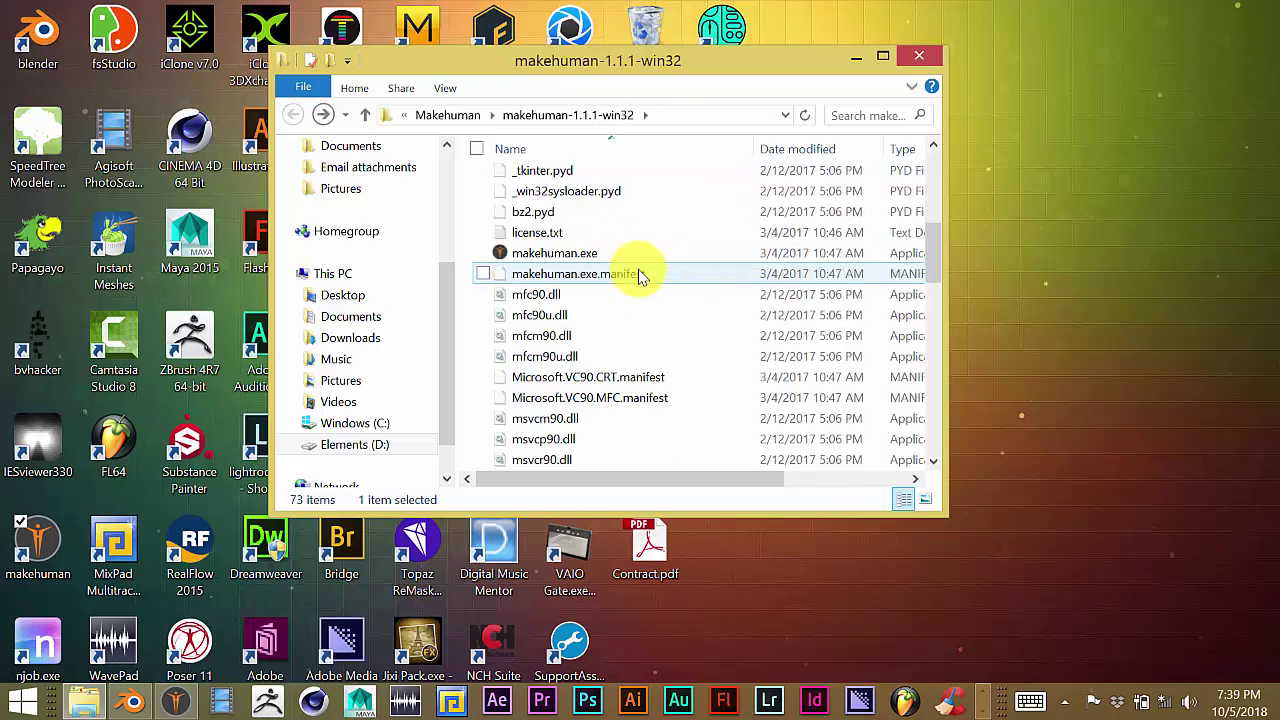
scroll(640, 276, "down", 3)
scroll(640, 276, "up", 8)
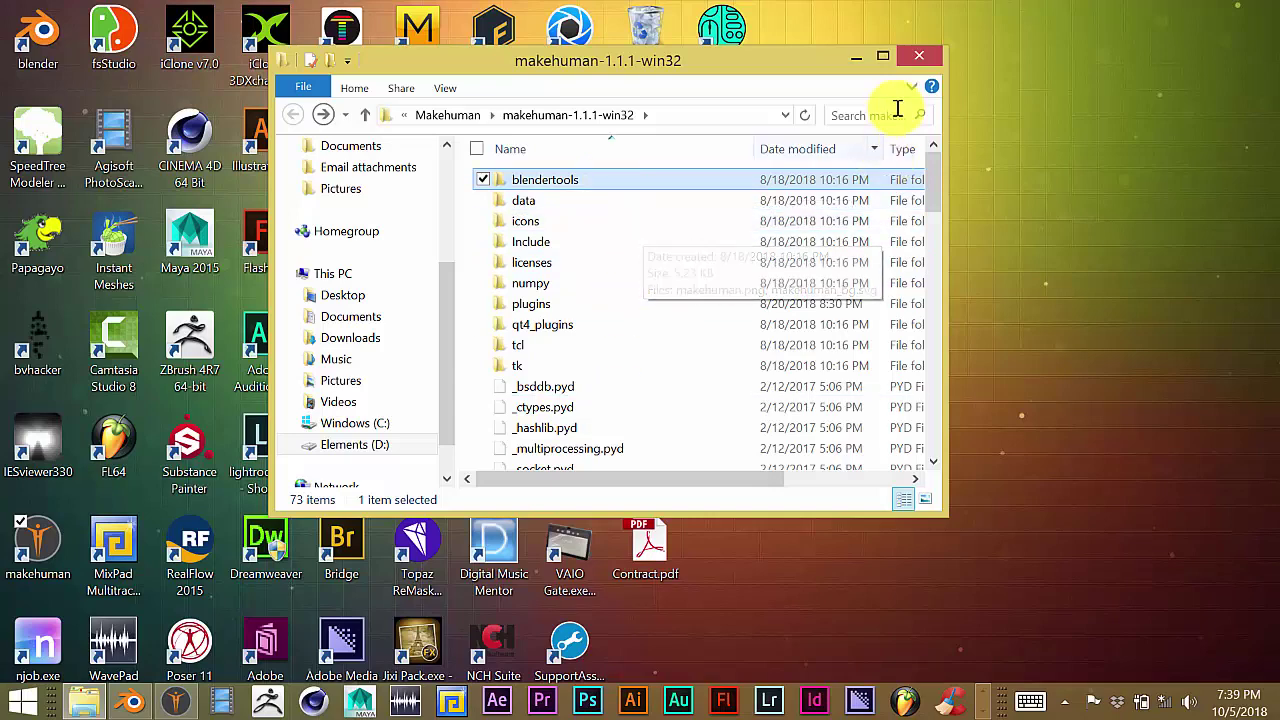
left_click(857, 58)
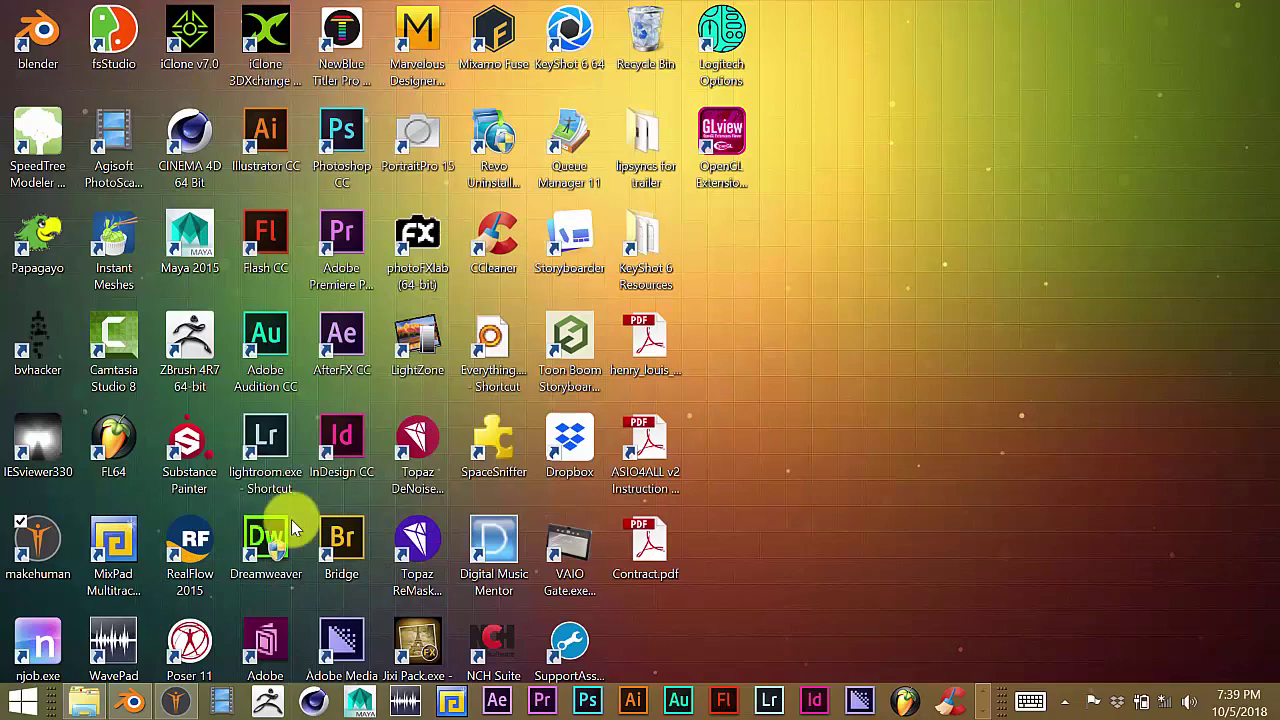
- Restore Blender, open User Preferences on the Add-ons list, then close it
left_click(138, 706)
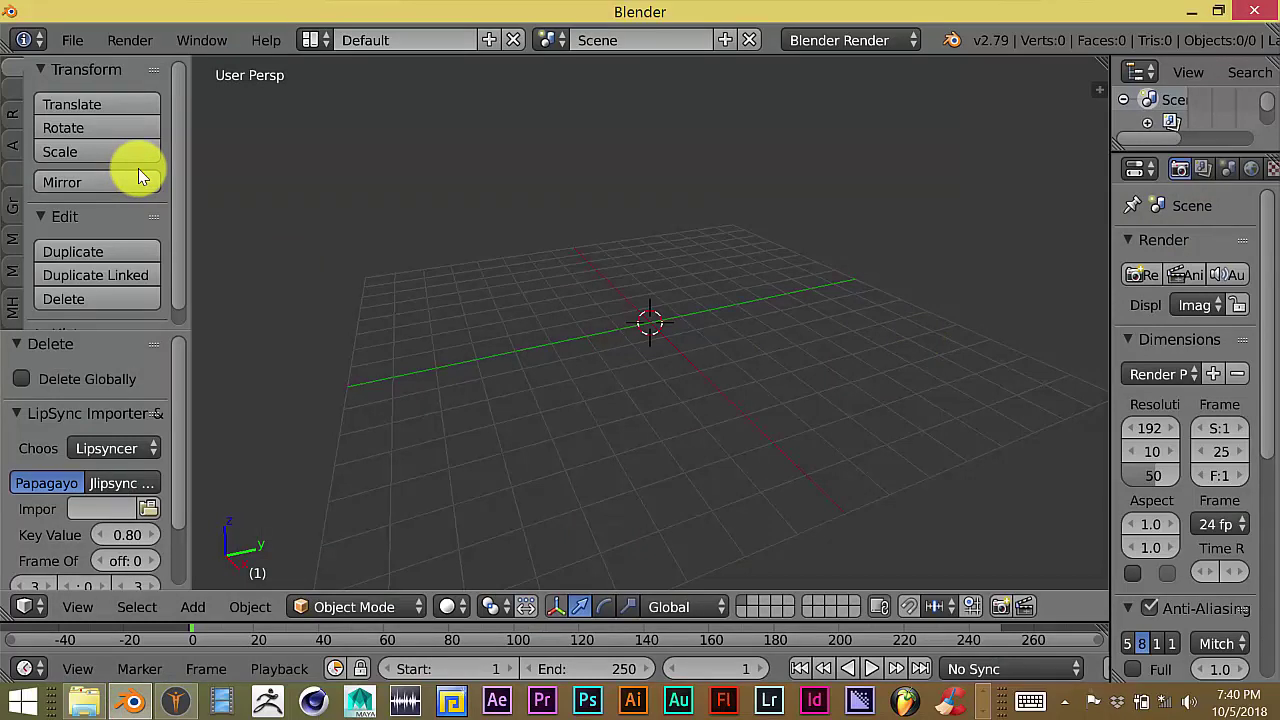
left_click(83, 45)
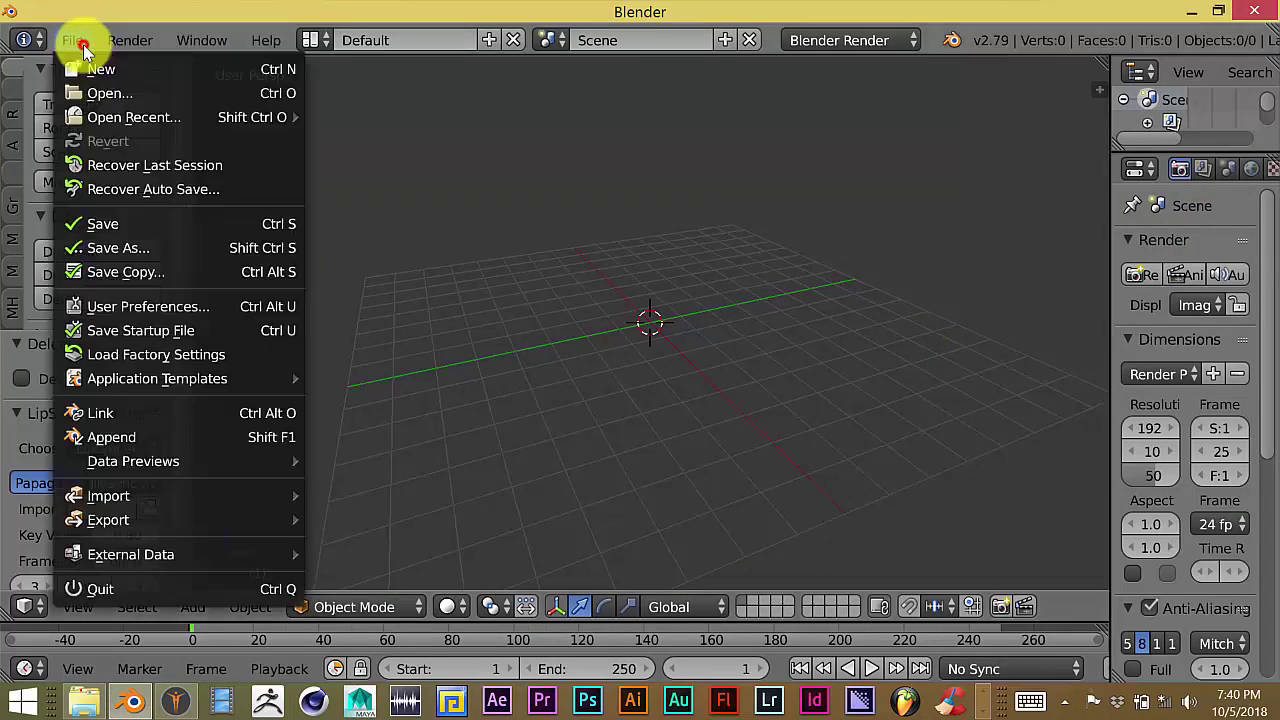
left_click(155, 307)
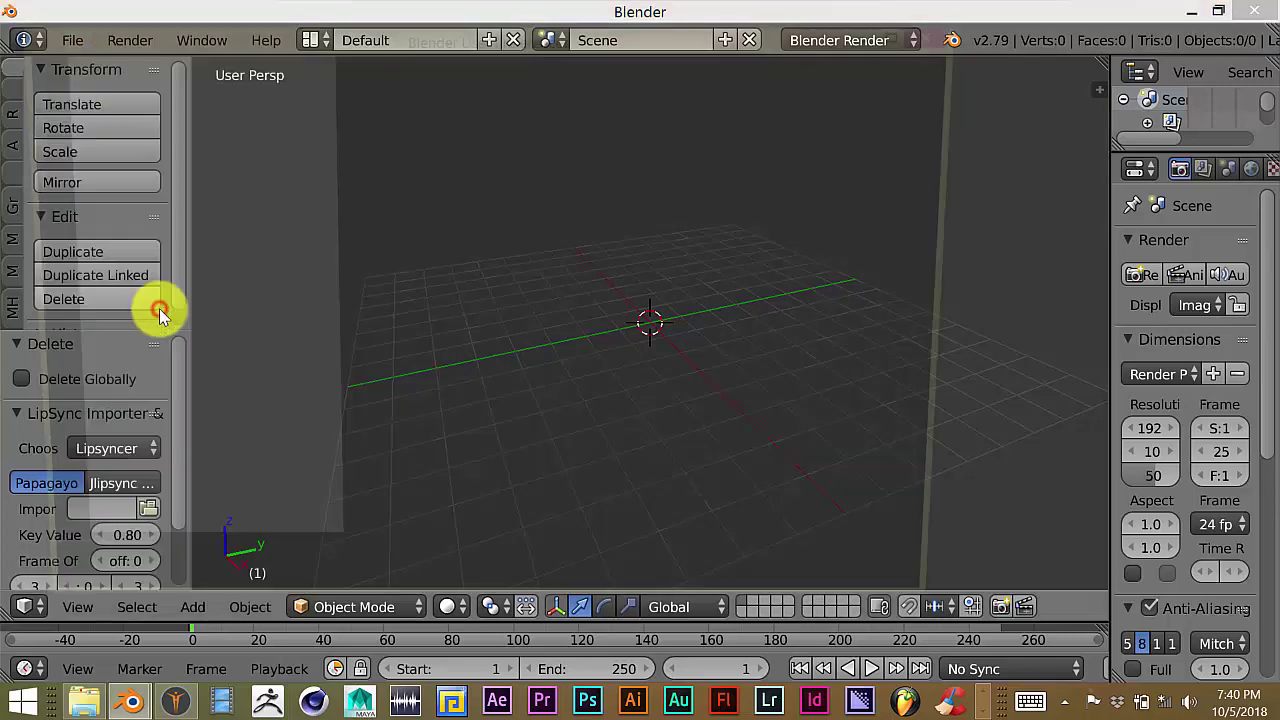
left_click(336, 605)
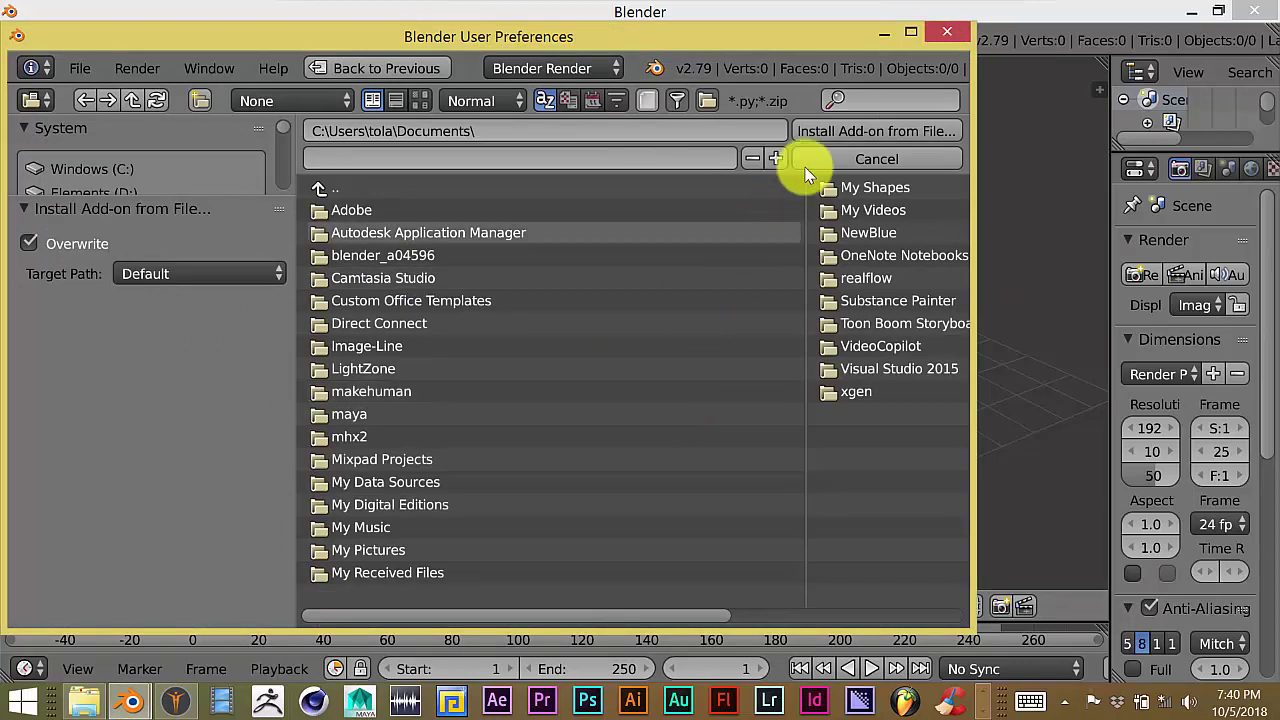
left_click(945, 35)
- Reopen Add-ons preferences, search 'make' to verify the five MakeHuman add-ons, and close
left_click(74, 40)
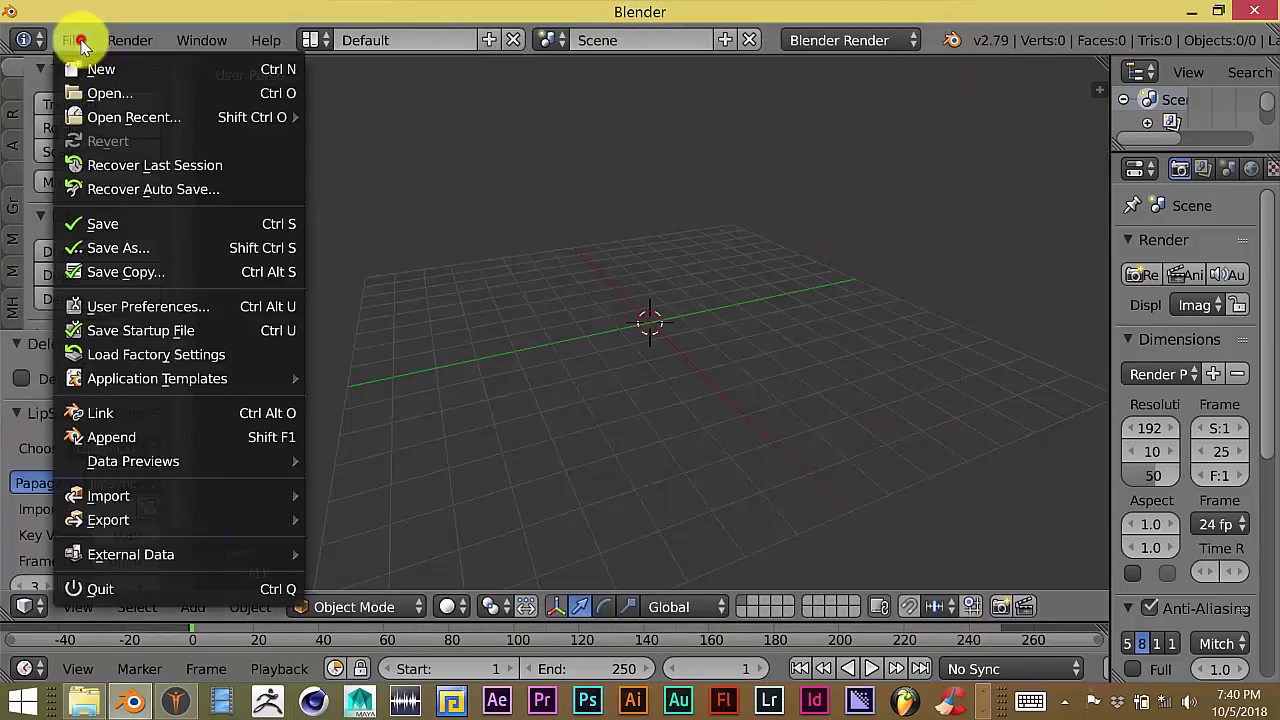
left_click(171, 306)
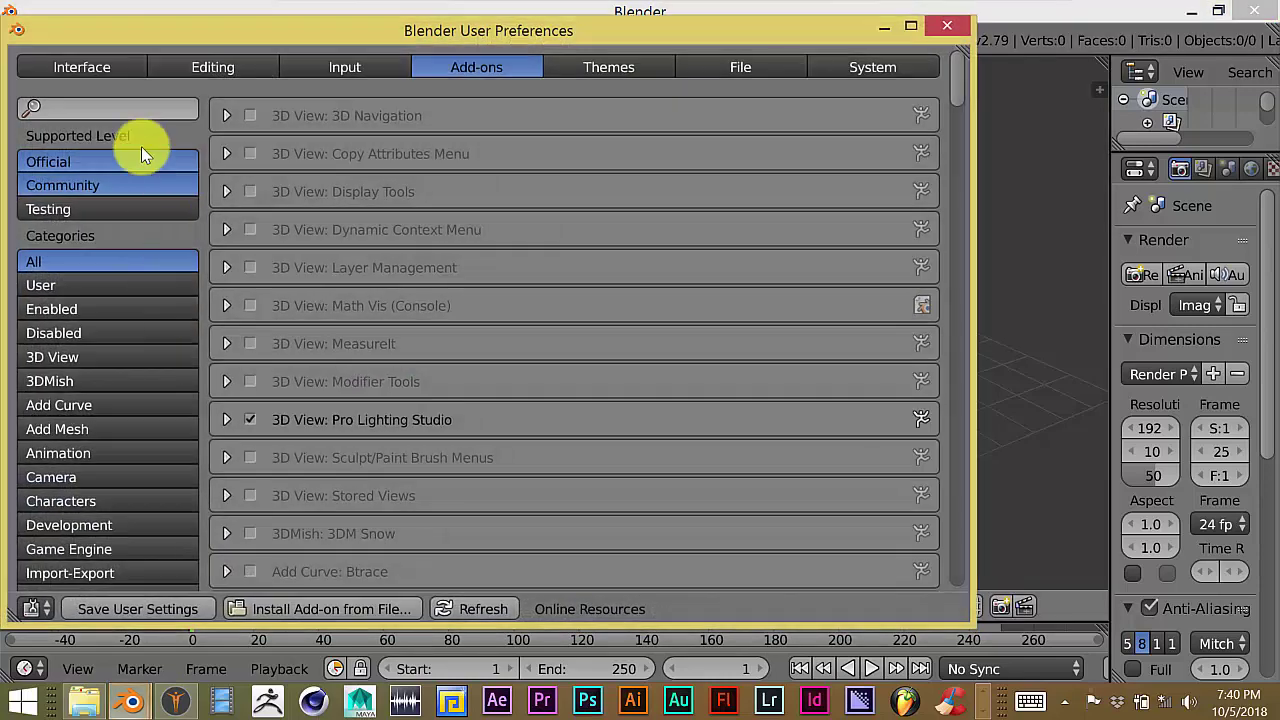
left_click(131, 110)
type("make")
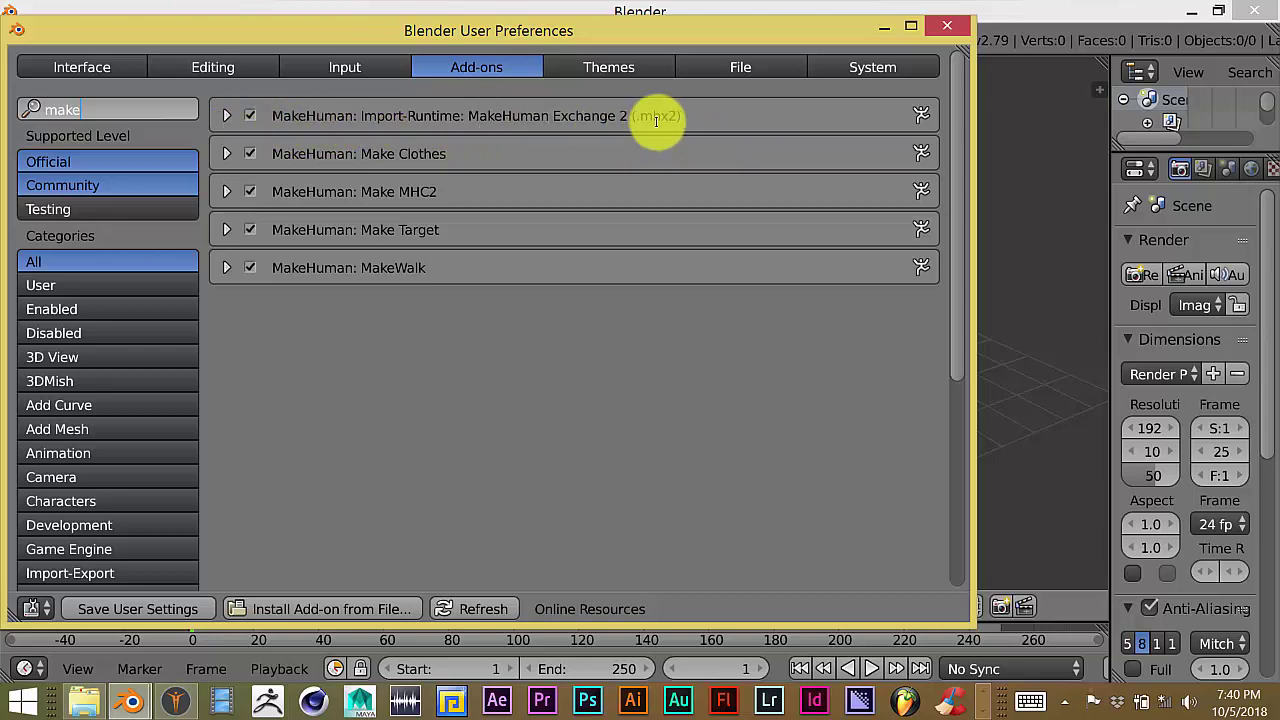
left_click(944, 28)
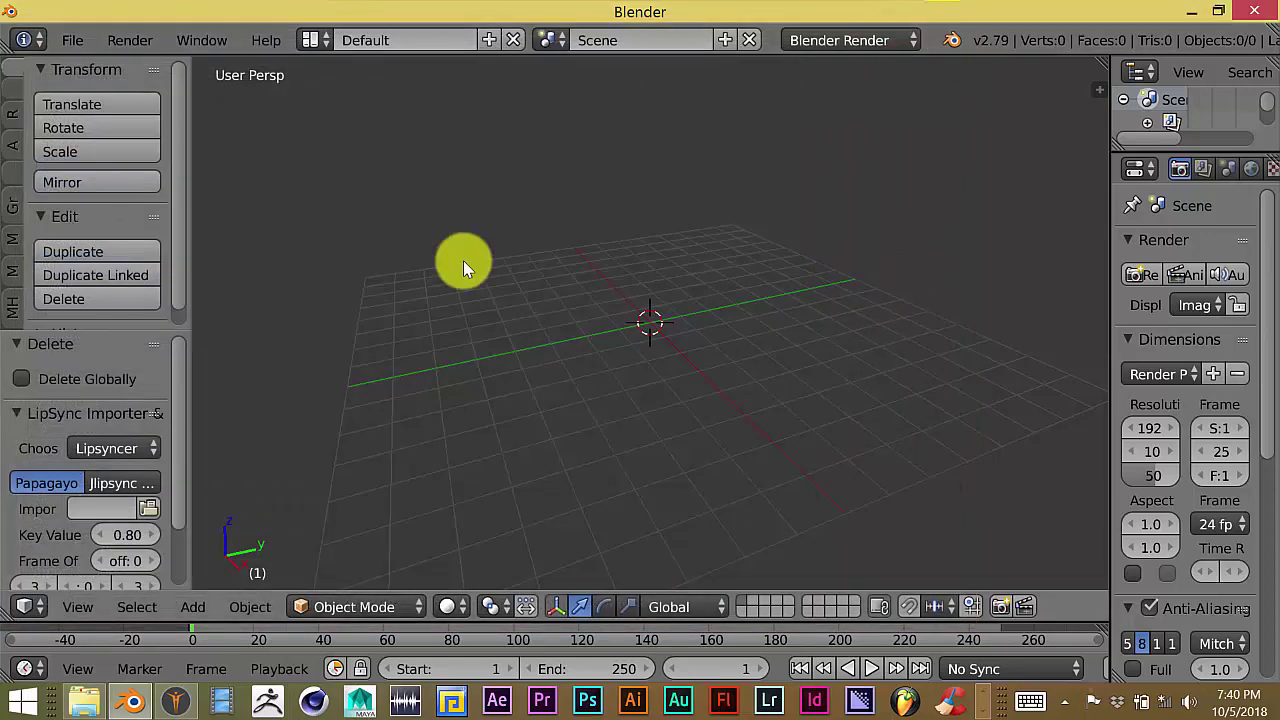
- Switch to Cycles Render and select toddy.mhx2 from D:\make human for MHX2 import
left_click(875, 44)
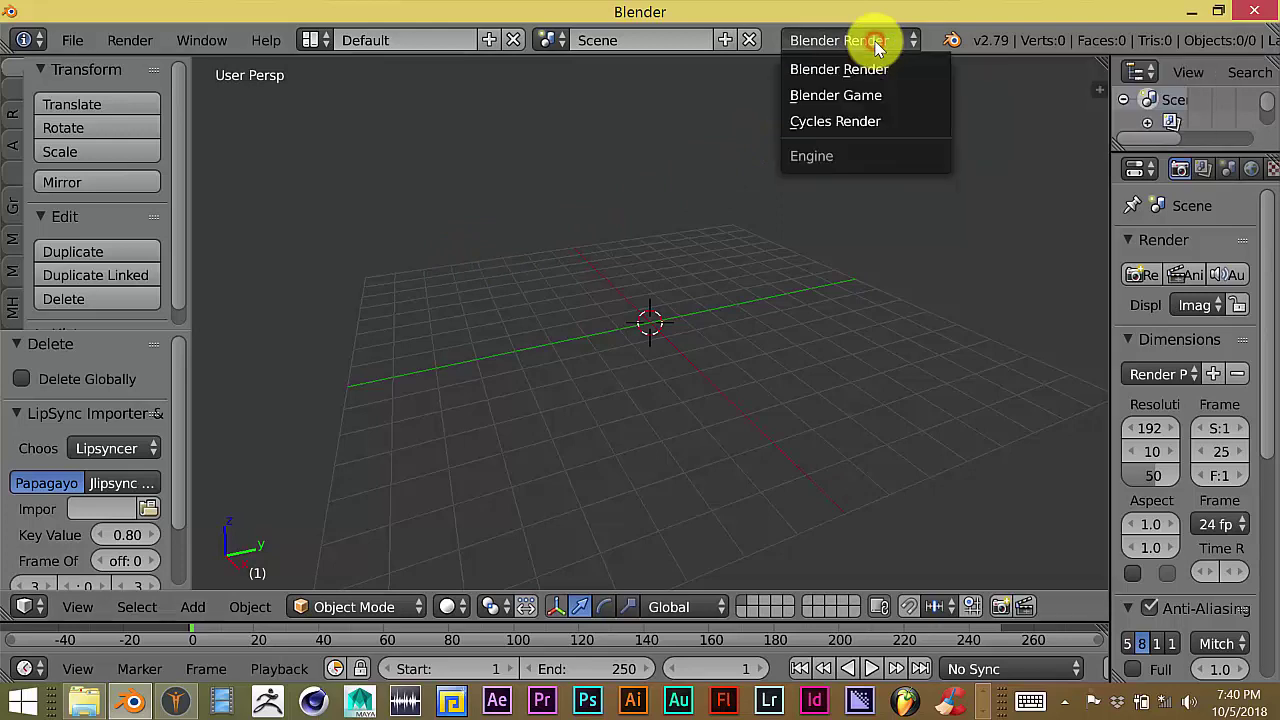
left_click(844, 121)
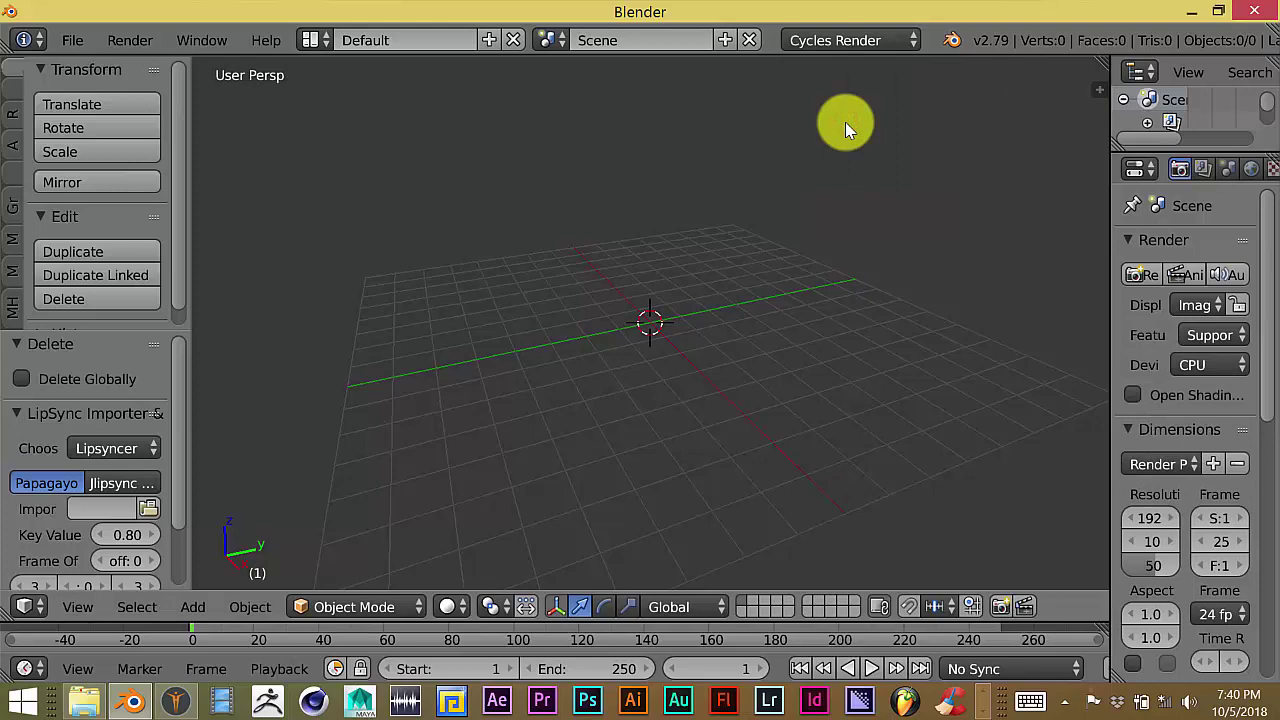
left_click(70, 41)
mouse_move(143, 494)
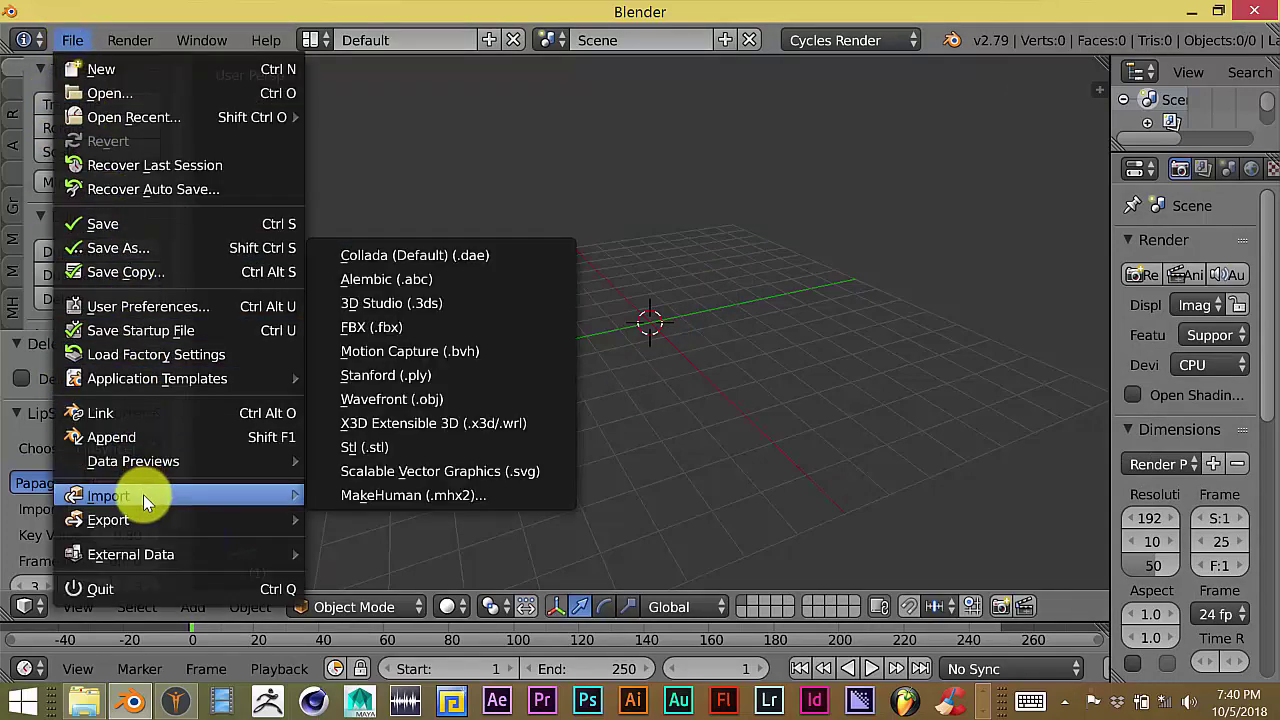
left_click(390, 507)
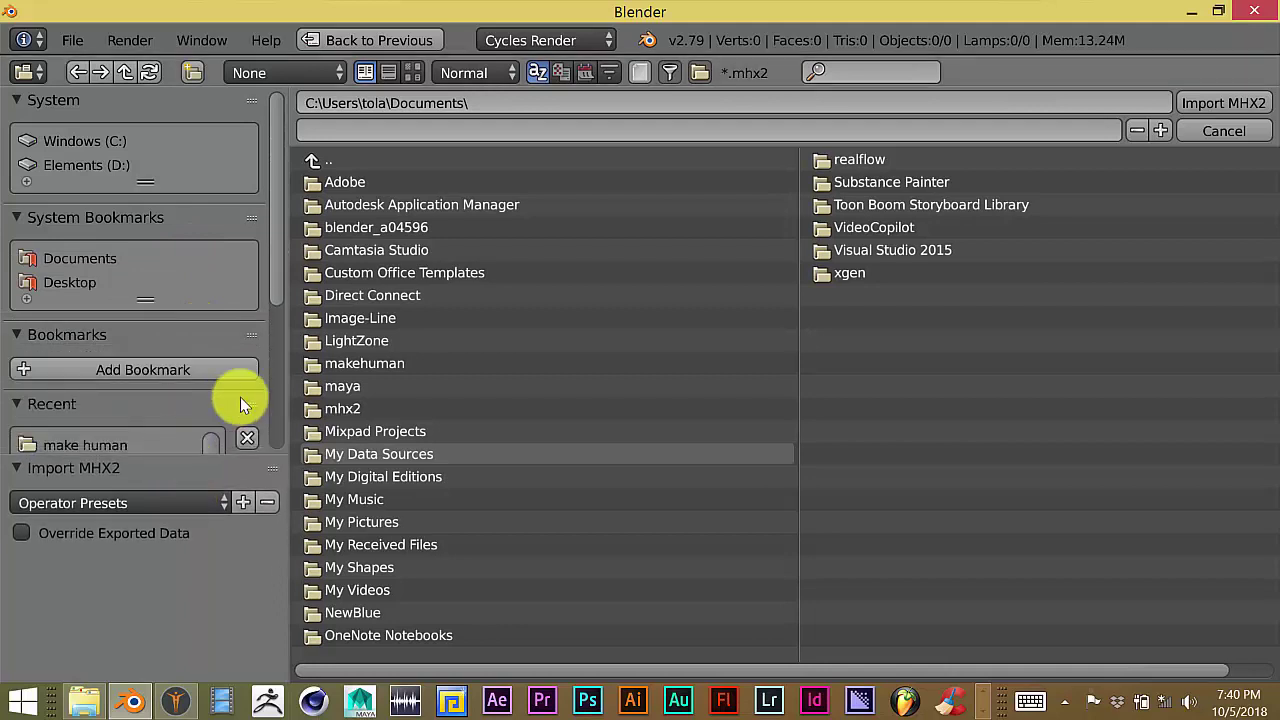
scroll(241, 396, "down", 3)
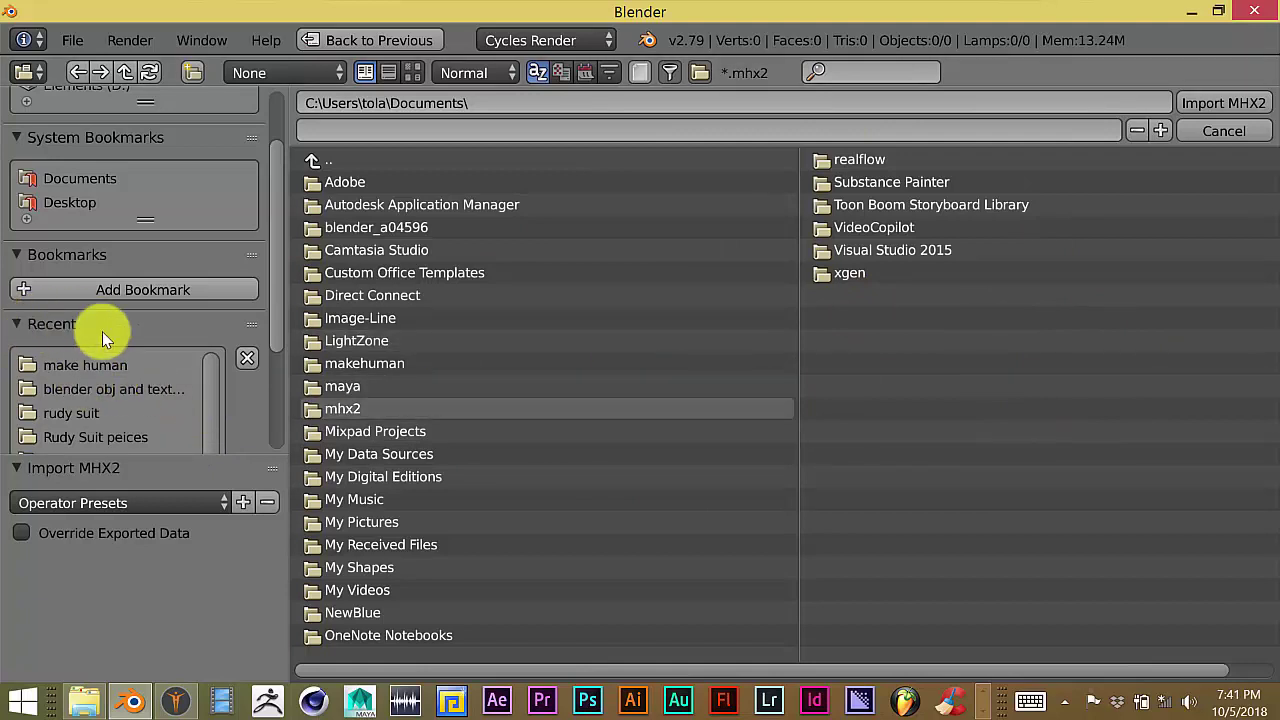
left_click(105, 366)
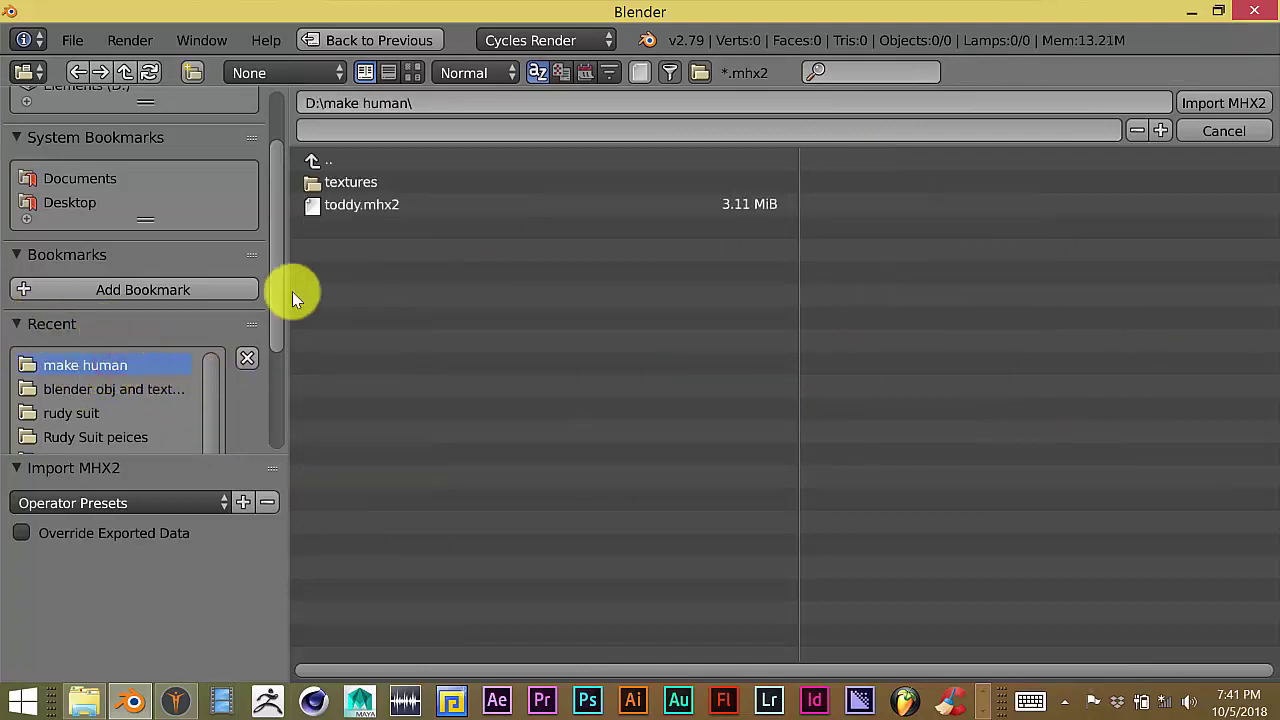
left_click(352, 205)
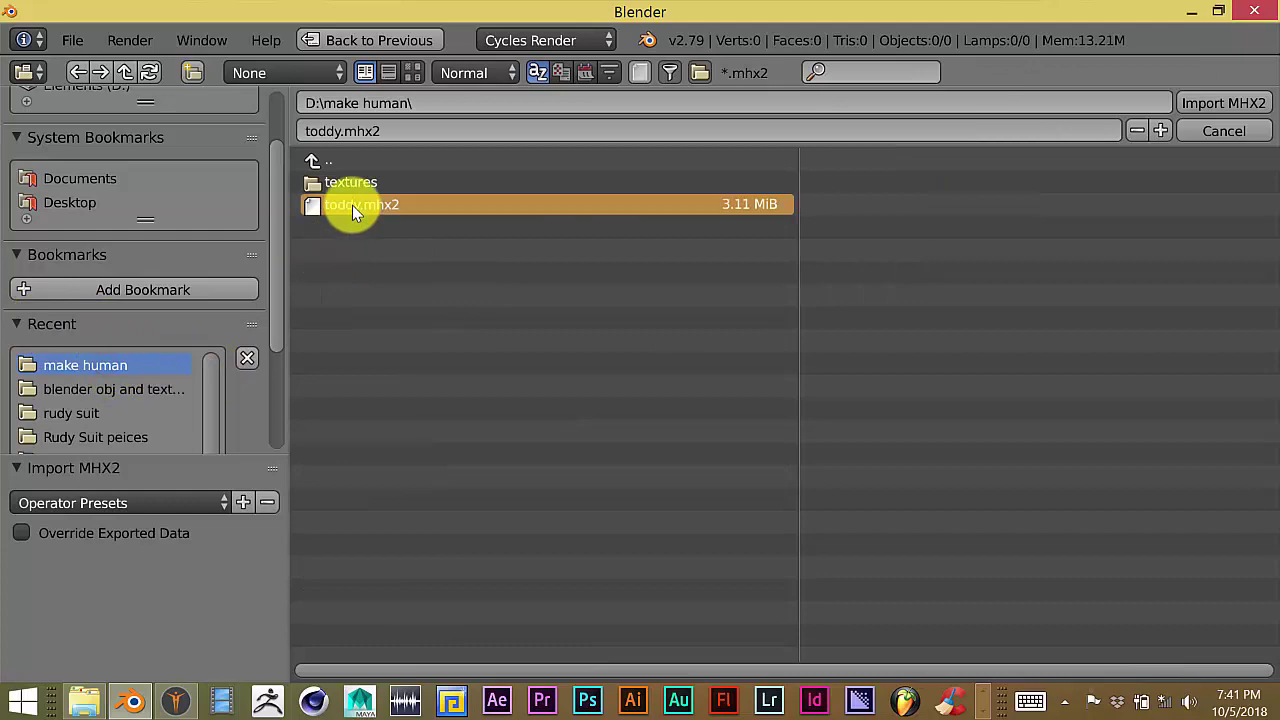
- Import toddy.mhx2 and frame its head in a front orthographic view
left_click(1214, 108)
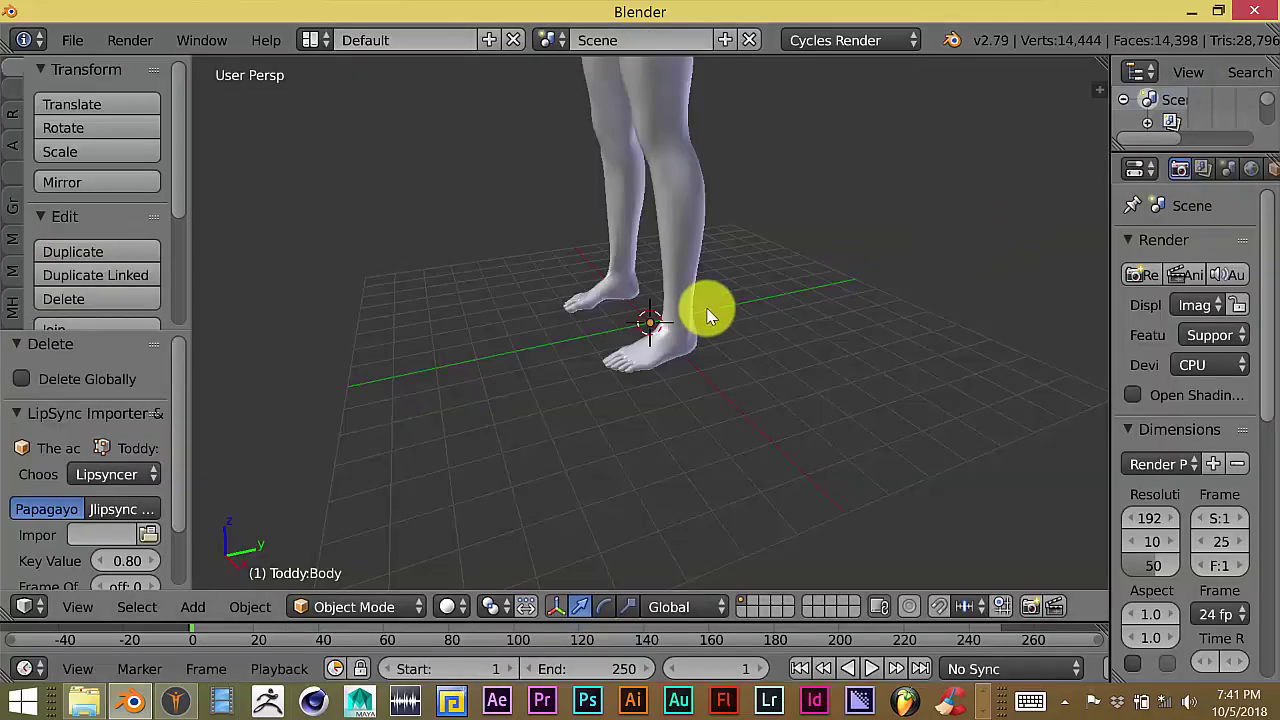
key("KP_1")
scroll(710, 308, "down", 3)
key("KP_5")
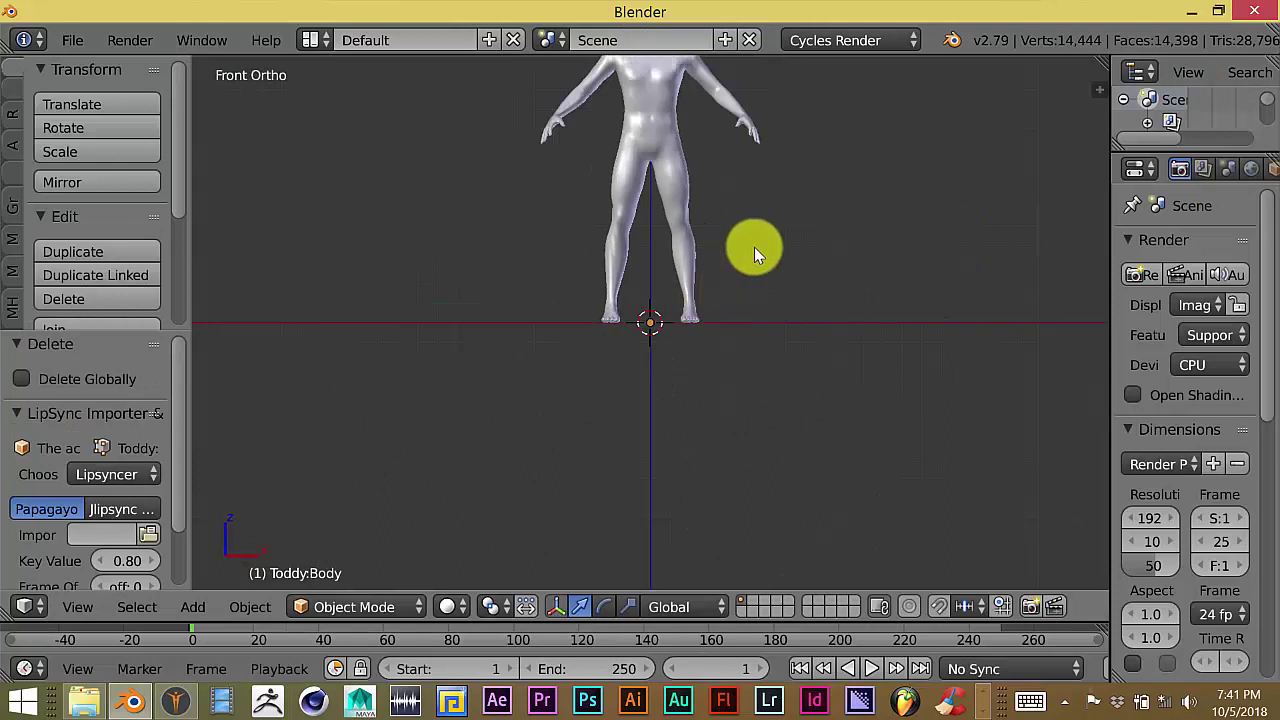
middle_click_drag(754, 247, 737, 491, "shift")
scroll(740, 491, "up", 5)
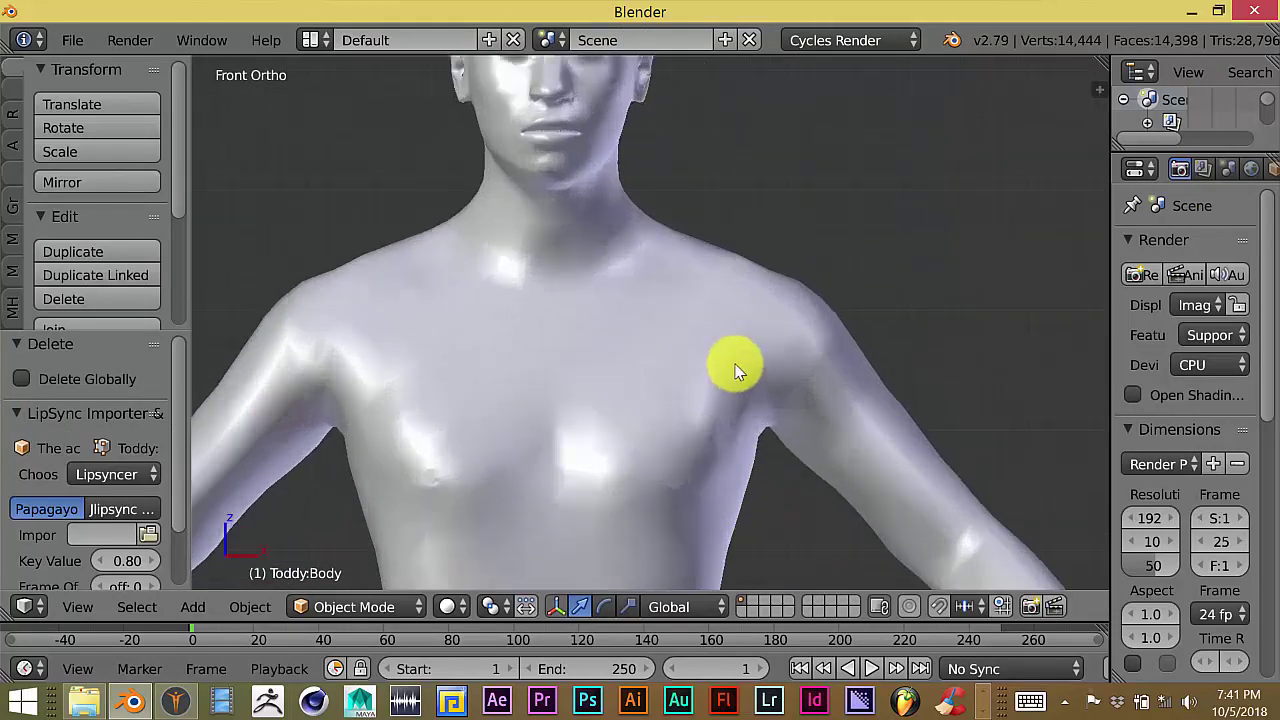
middle_click_drag(734, 366, 824, 440, "shift")
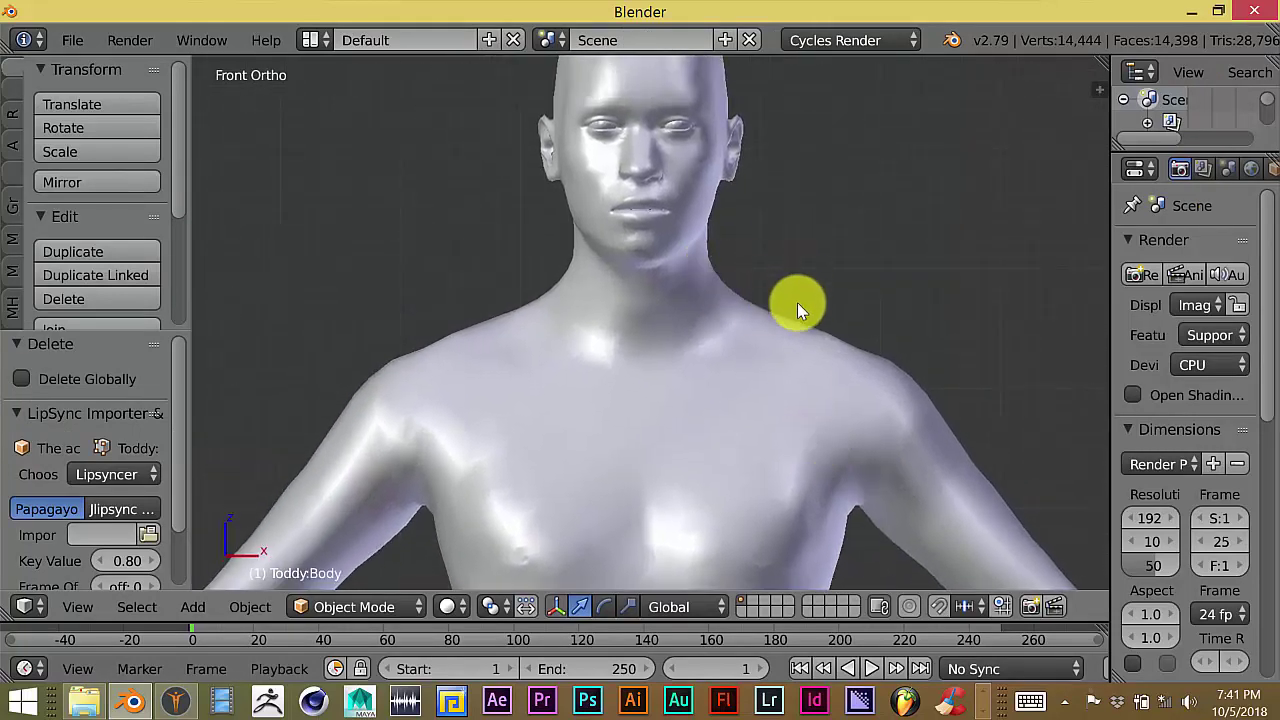
middle_click_drag(794, 328, 792, 375, "shift")
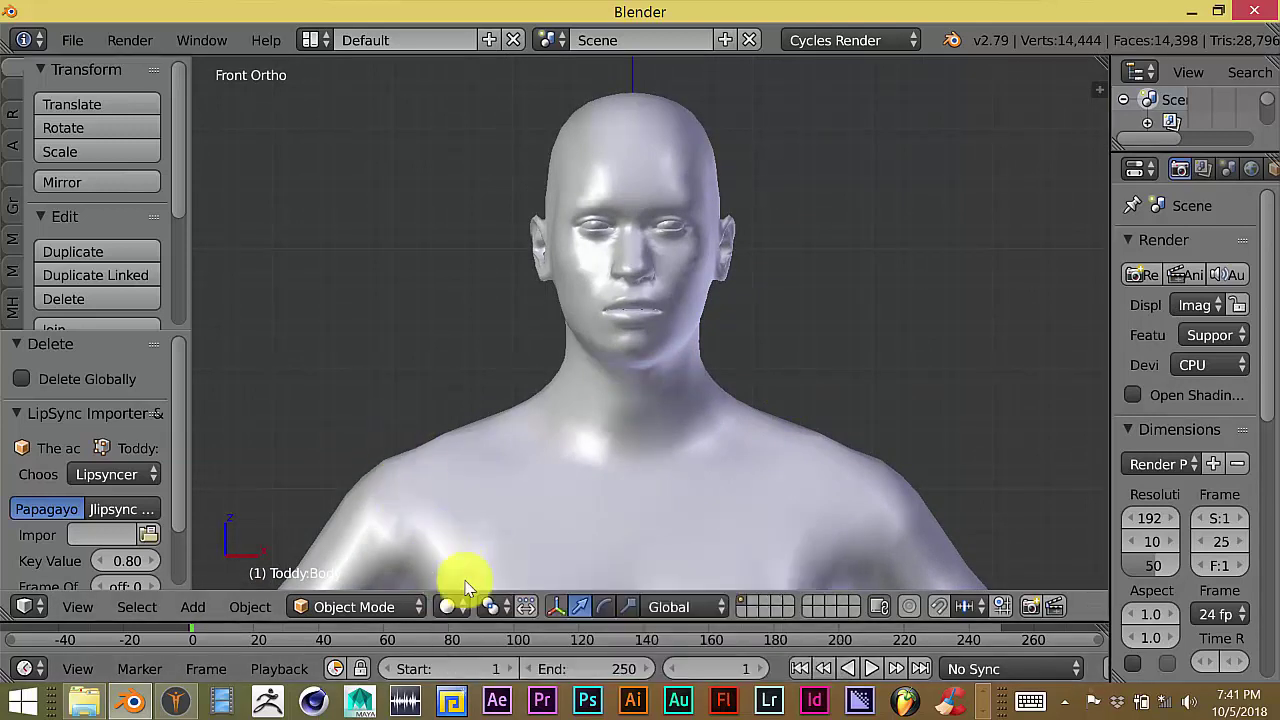
- Set Viewport Shading to Material and pan so the head sits lower
left_click(450, 606)
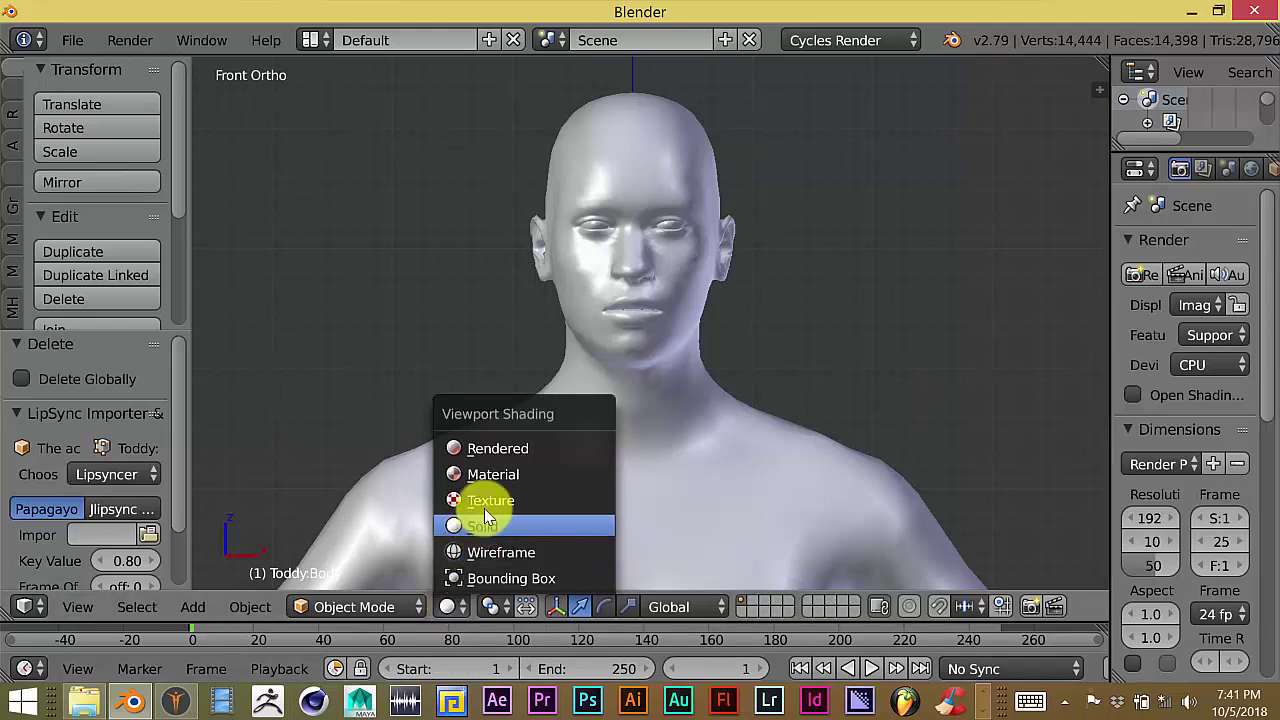
left_click(500, 470)
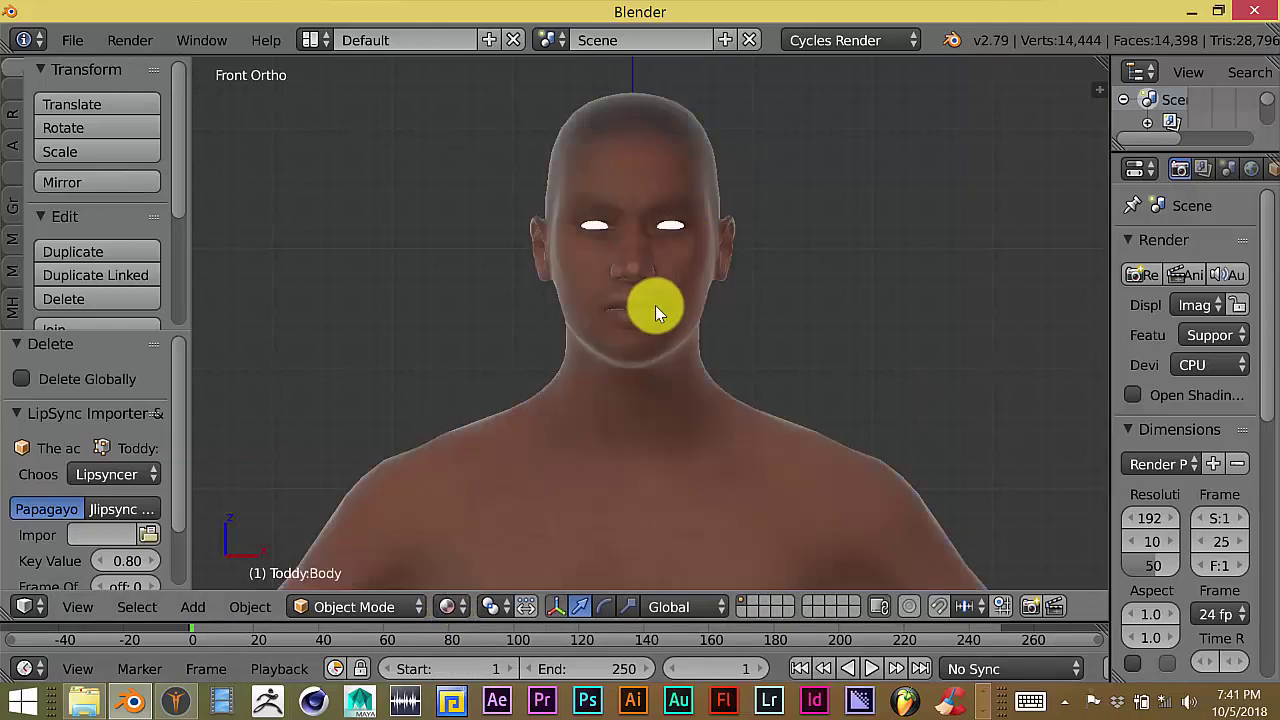
scroll(662, 452, "down", 4)
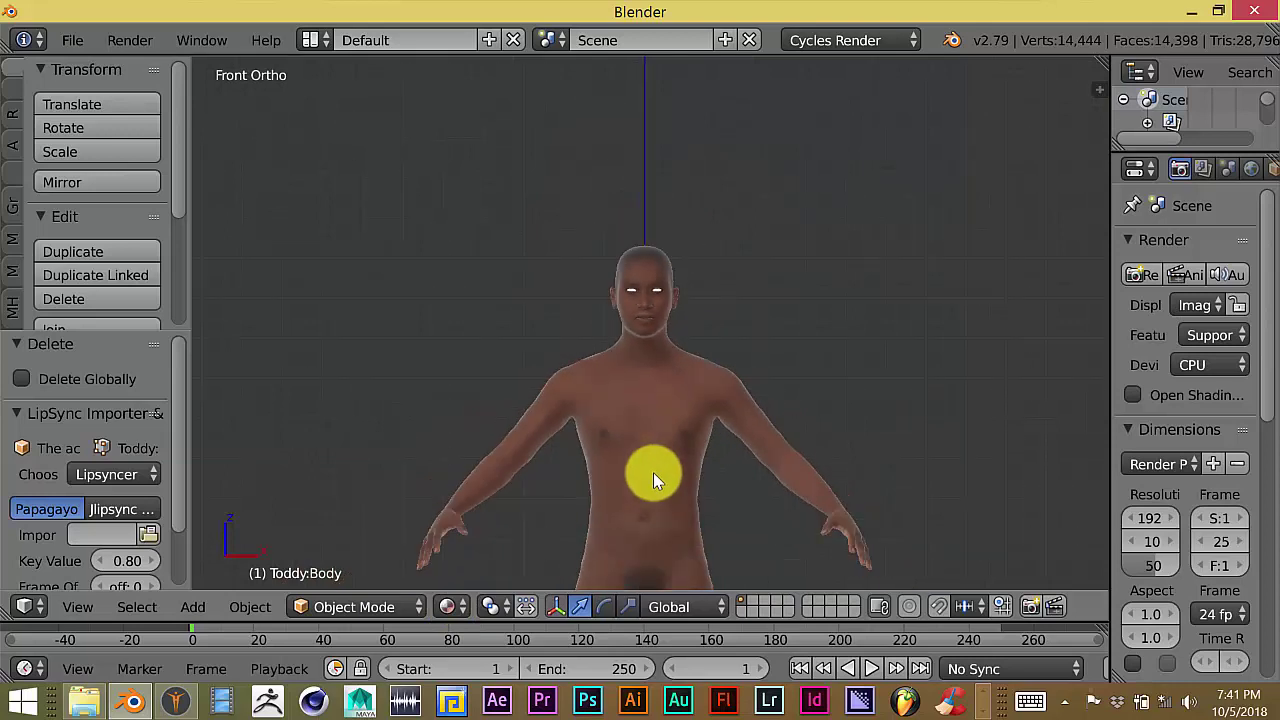
scroll(653, 472, "up", 6)
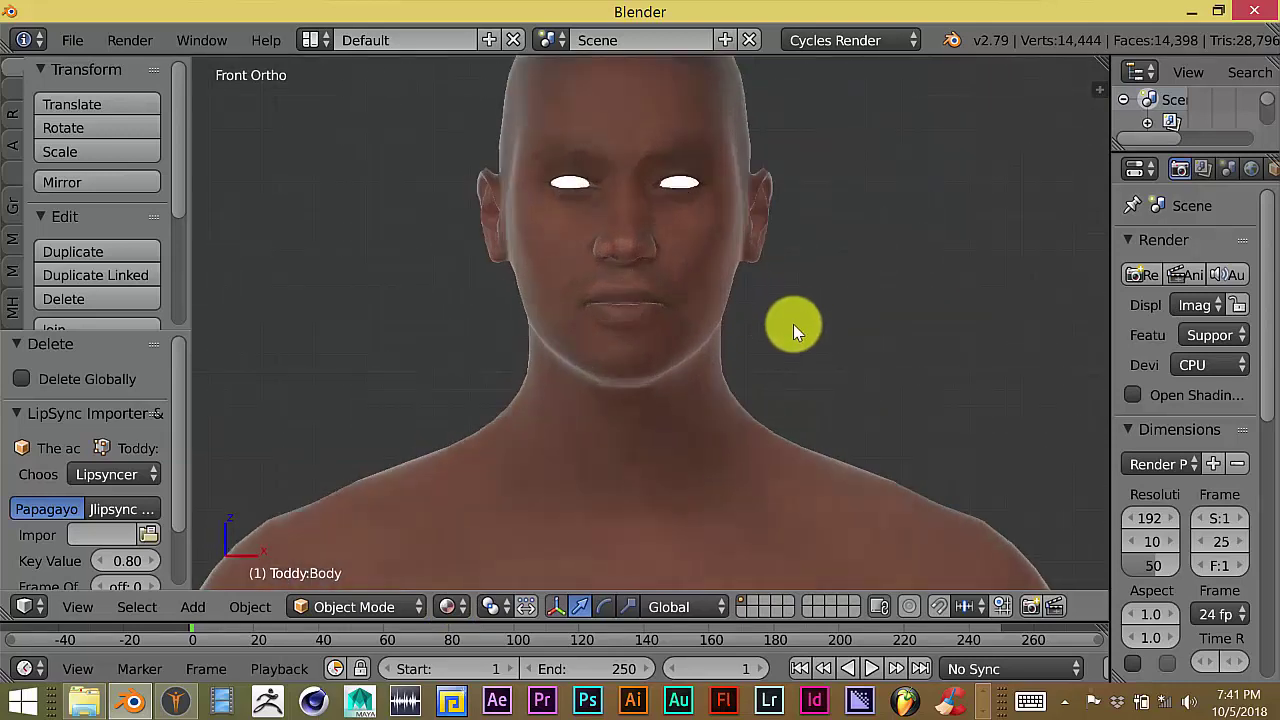
middle_click_drag(794, 340, 673, 318, "shift")
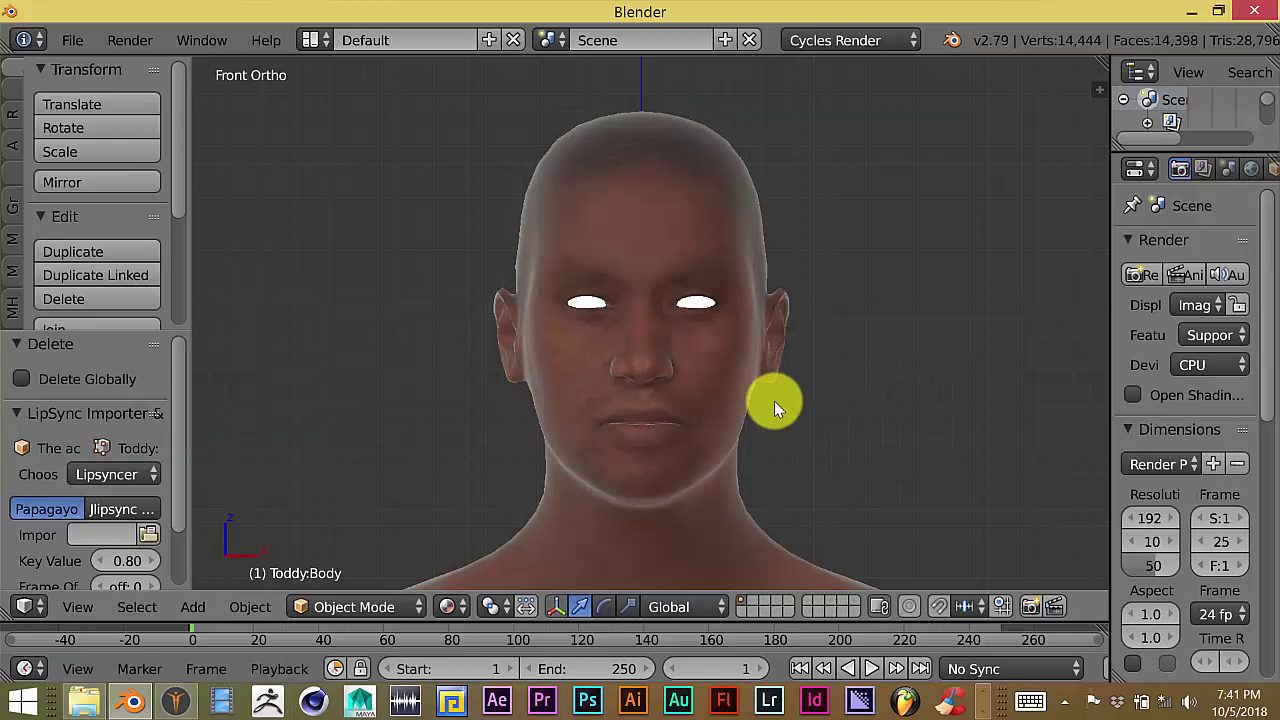
- Reload the Blender start-up file via File > New
left_click(78, 48)
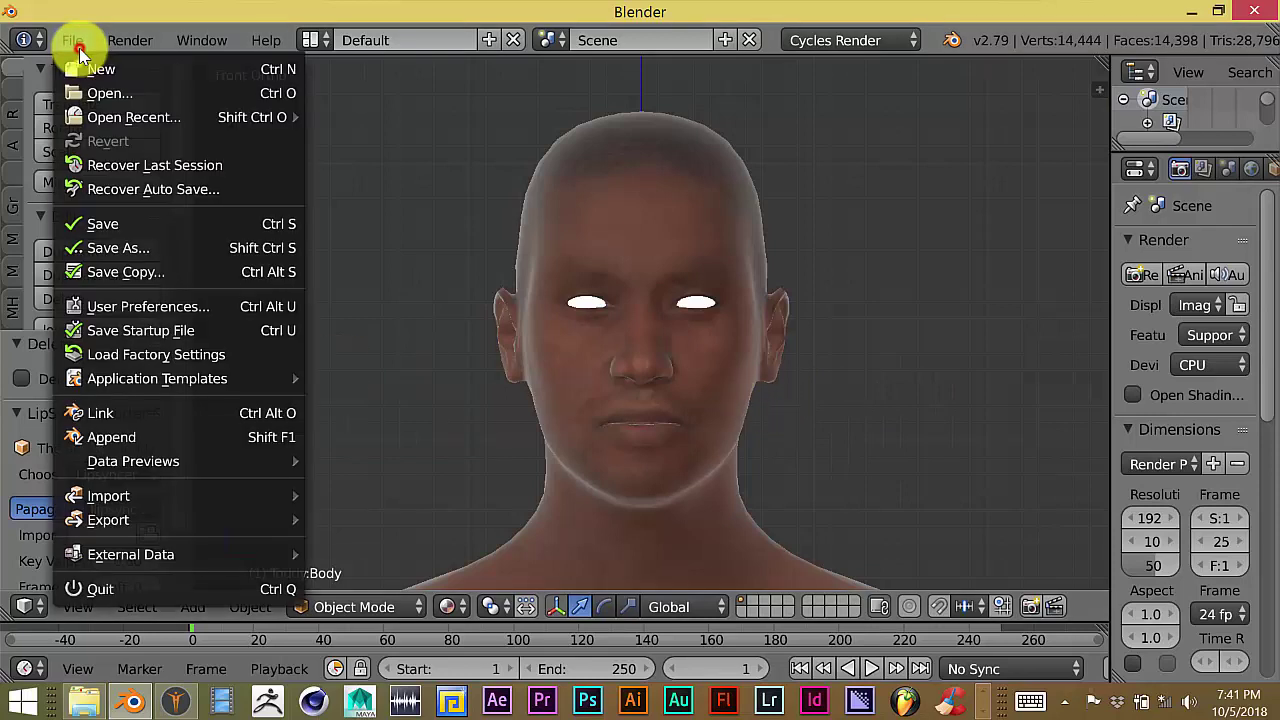
left_click(88, 60)
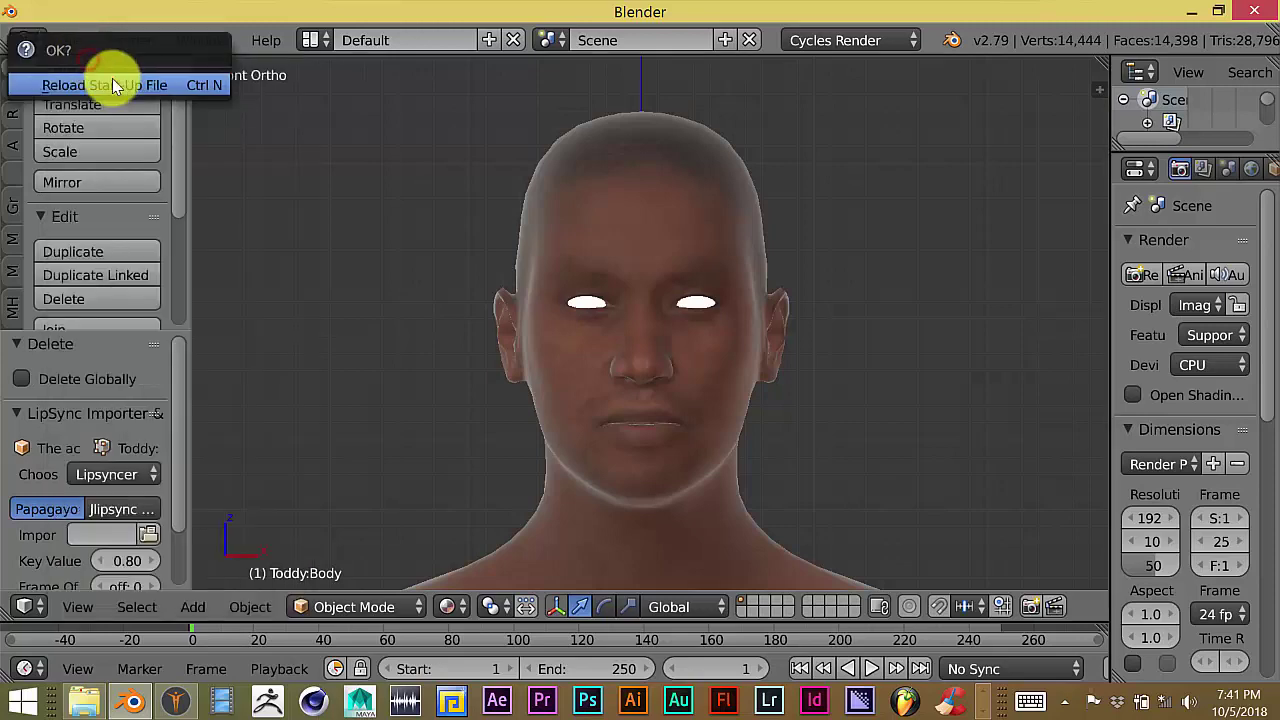
left_click(112, 80)
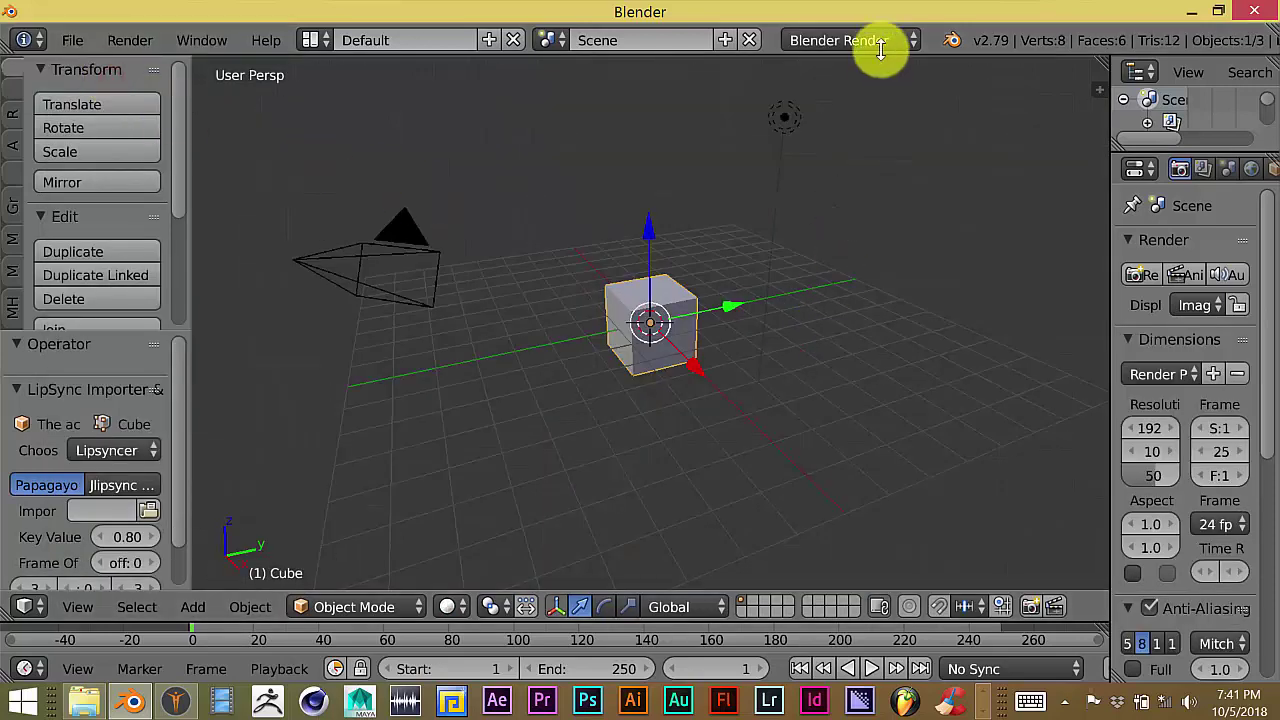
- Delete all default objects and switch to a front orthographic view
key("a")
key("x")
left_click(789, 331)
key("KP_1")
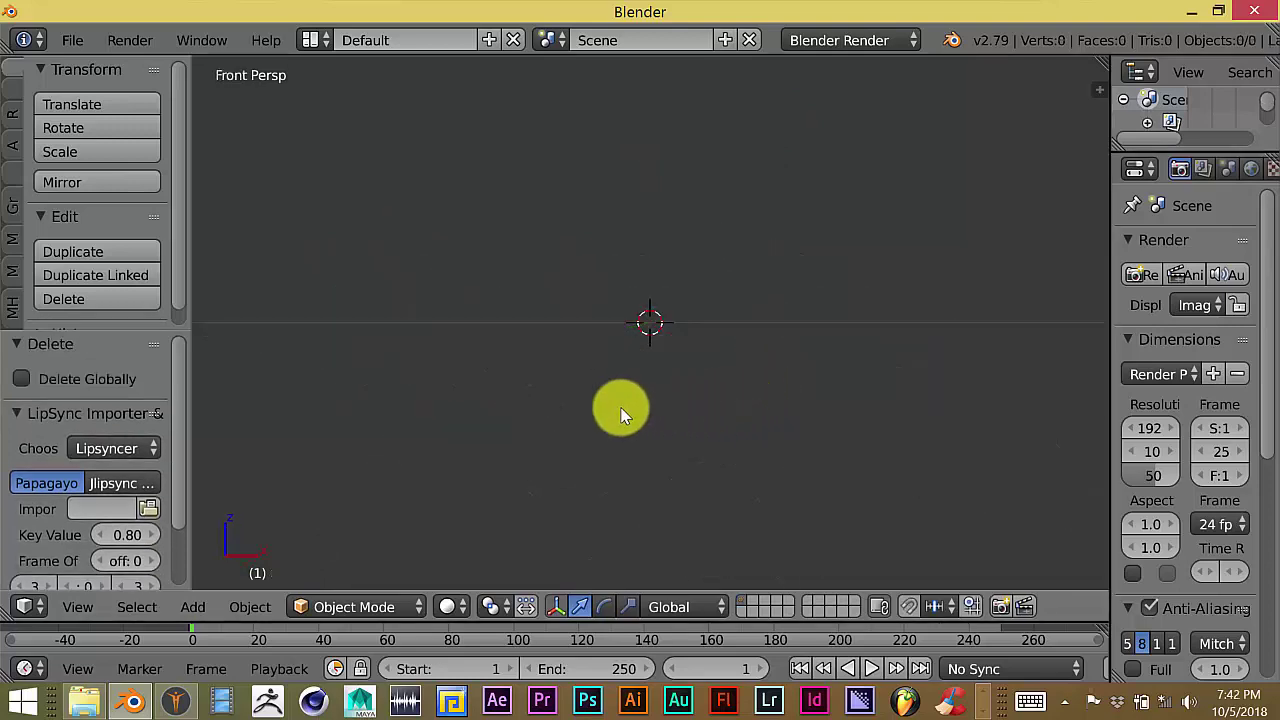
key("KP_5")
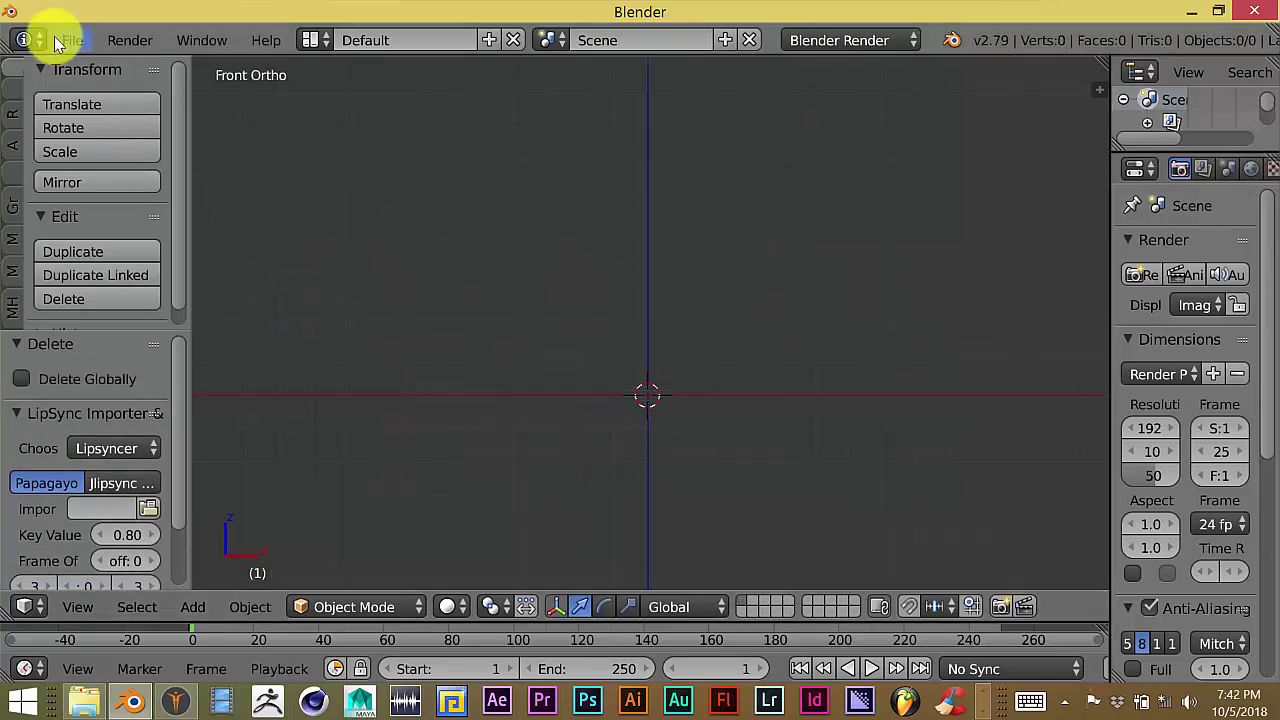
- Import toddy.mhx2 from the make human folder and frame the whole body
left_click(60, 42)
mouse_move(153, 497)
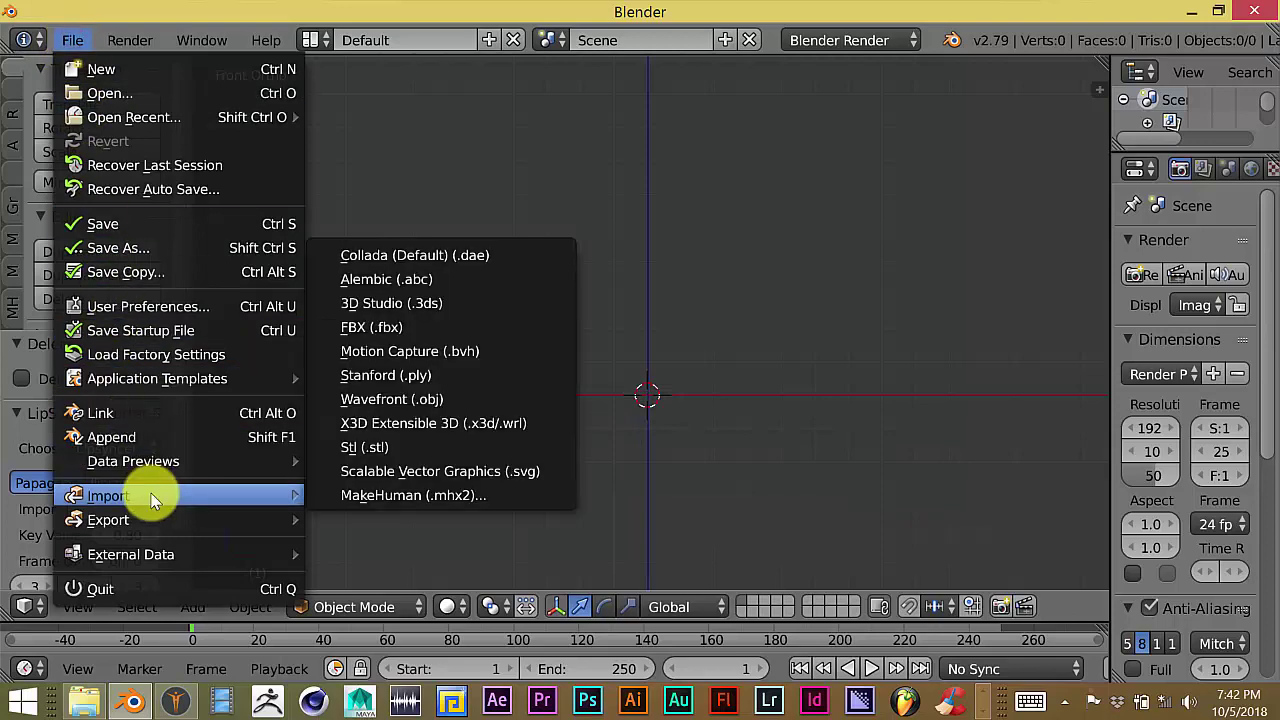
left_click(359, 498)
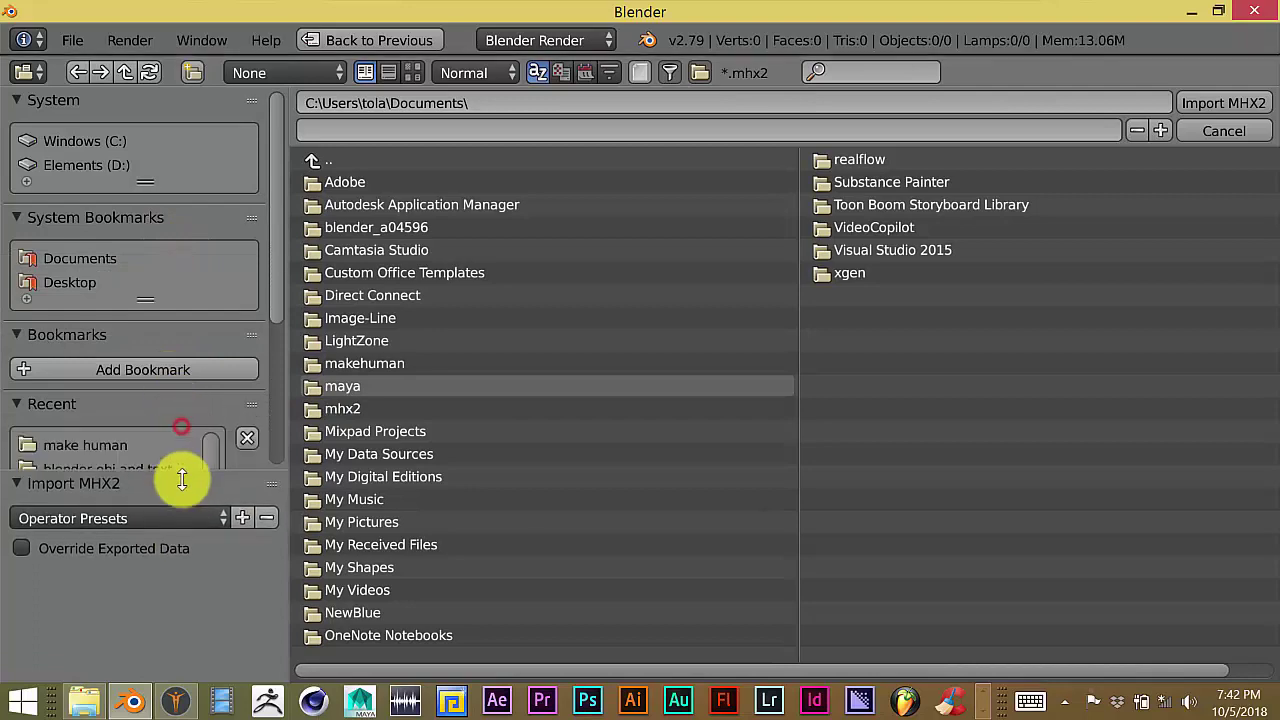
left_click(128, 446)
left_click(351, 205)
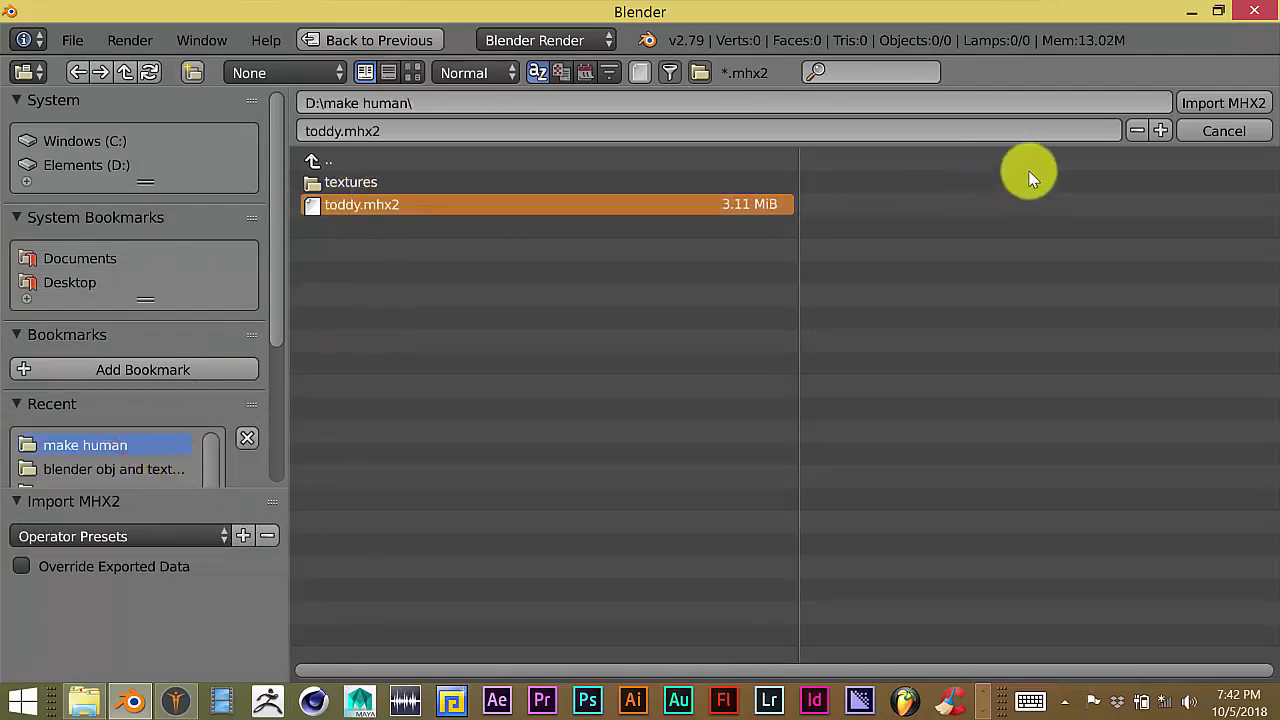
left_click(1246, 103)
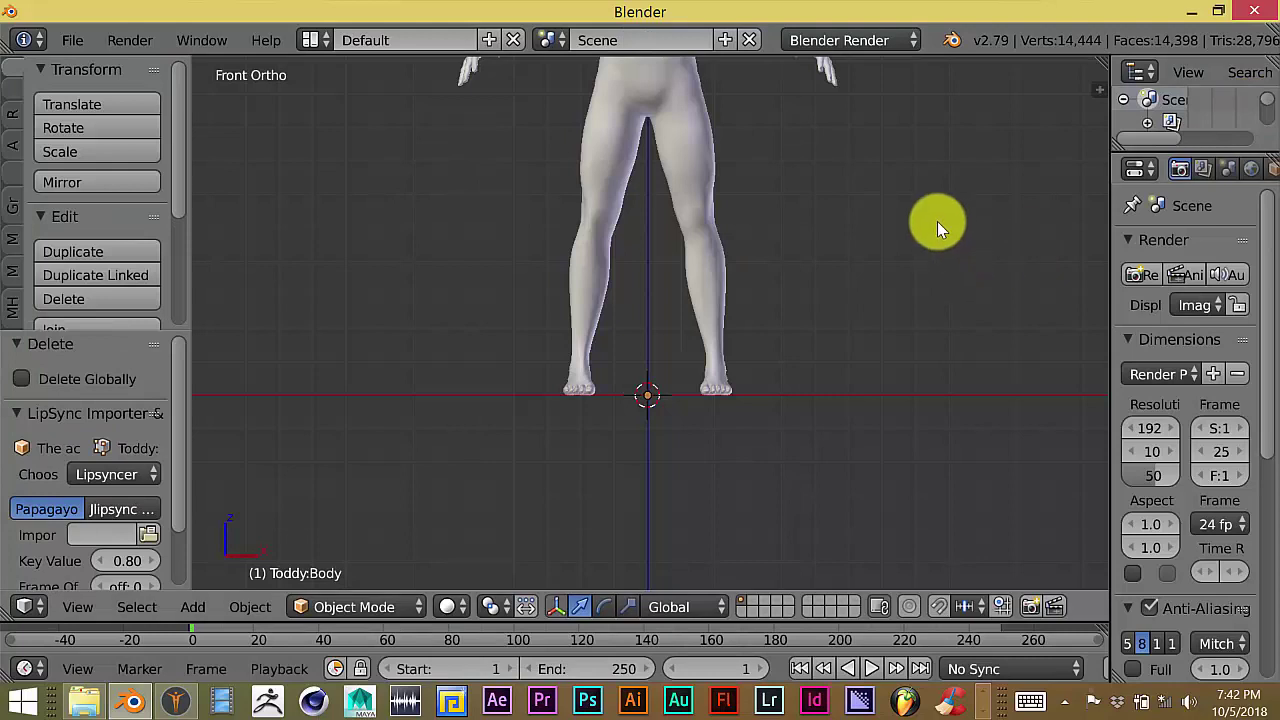
key("KP_Decimal")
- Set Viewport Shading to Material, showing the character as a black silhouette
scroll(909, 386, "up", 6)
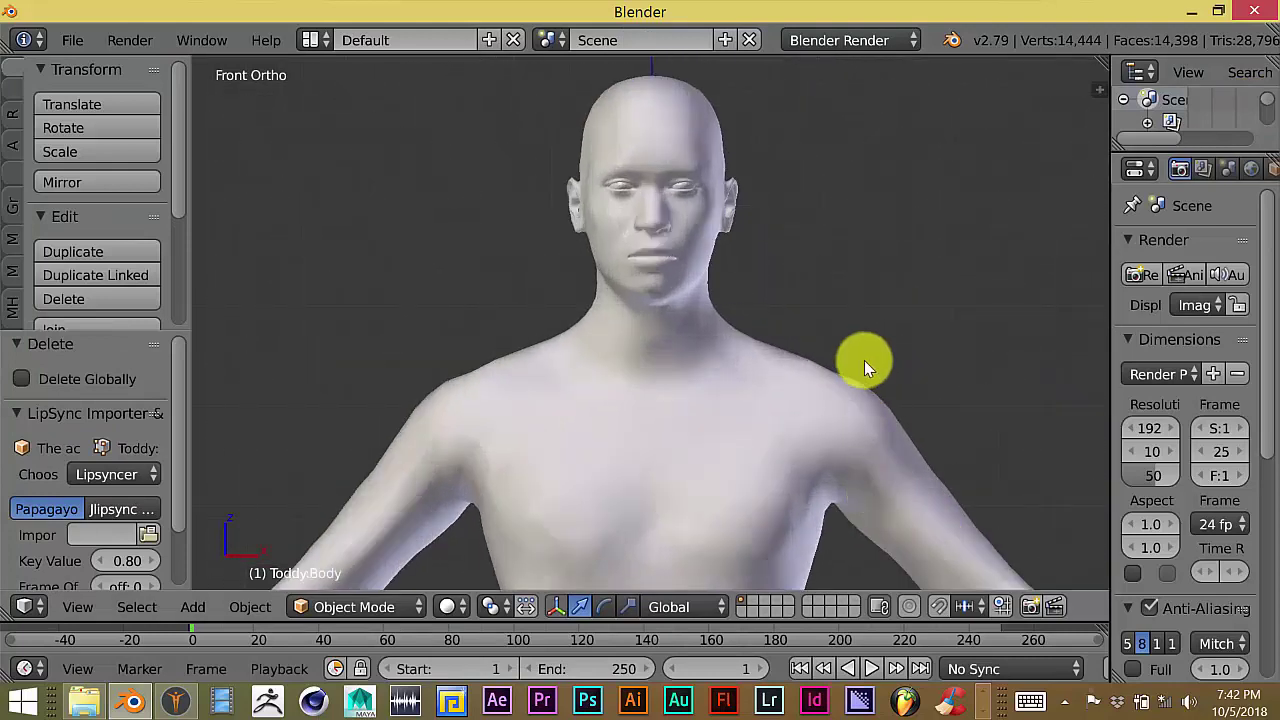
scroll(862, 345, "down", 1)
scroll(789, 356, "up", 3)
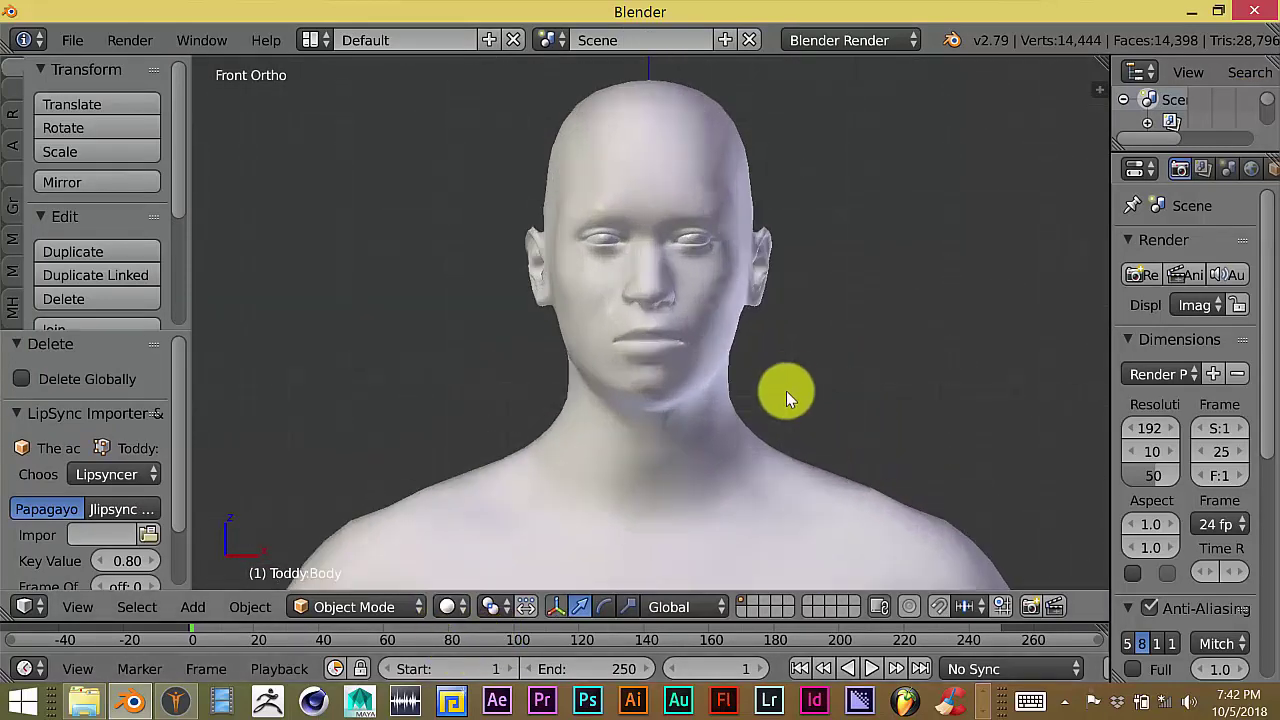
left_click(449, 606)
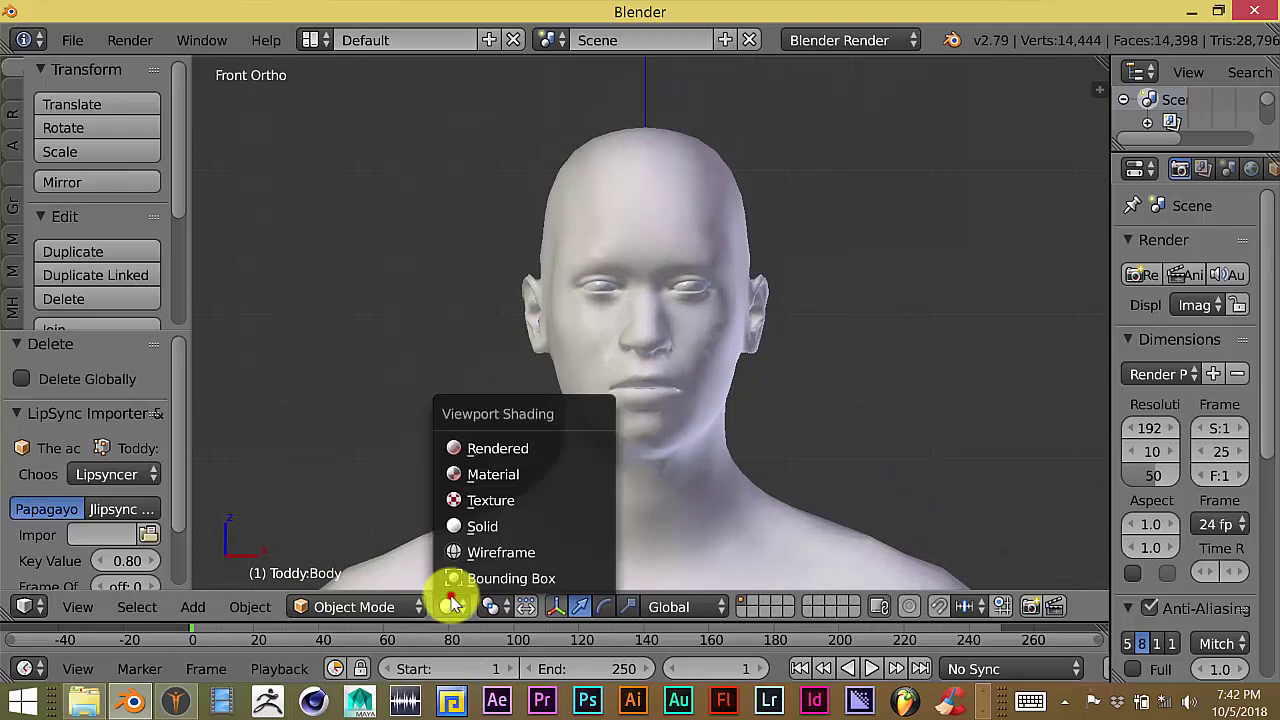
left_click(486, 474)
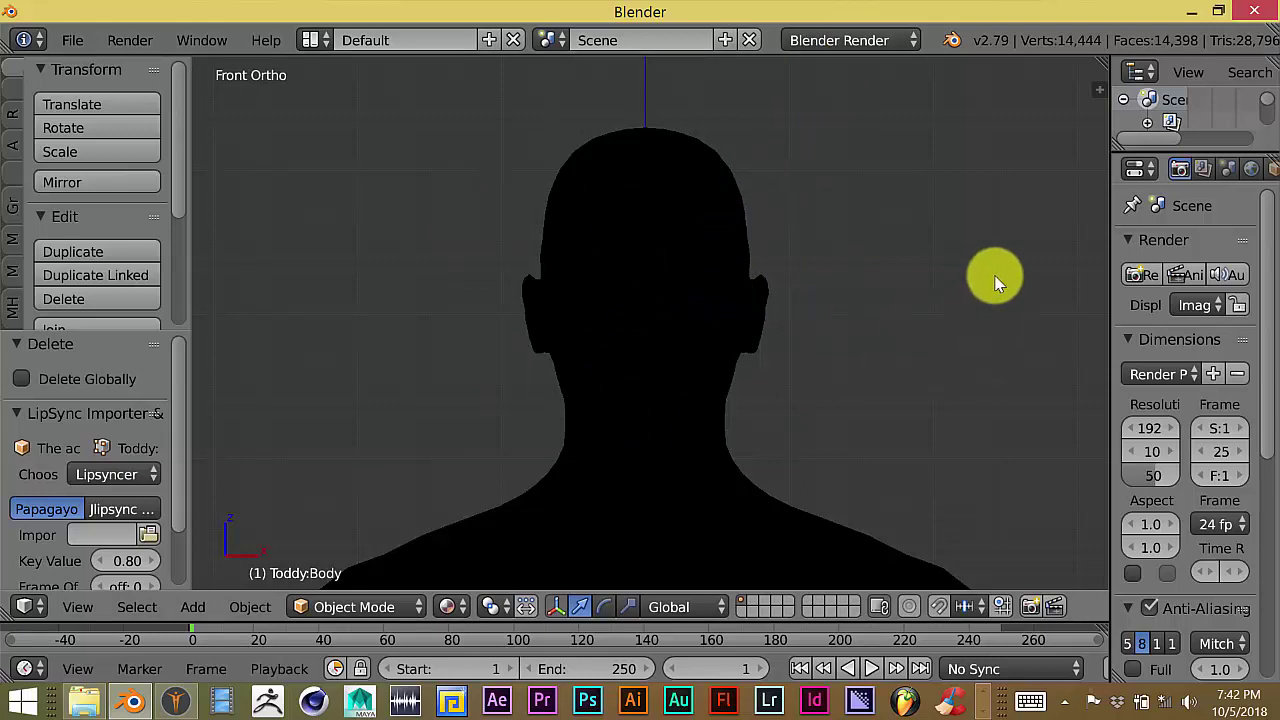
- Choose Cycles Render in the header's engine dropdown and zoom out slightly
left_click(862, 38)
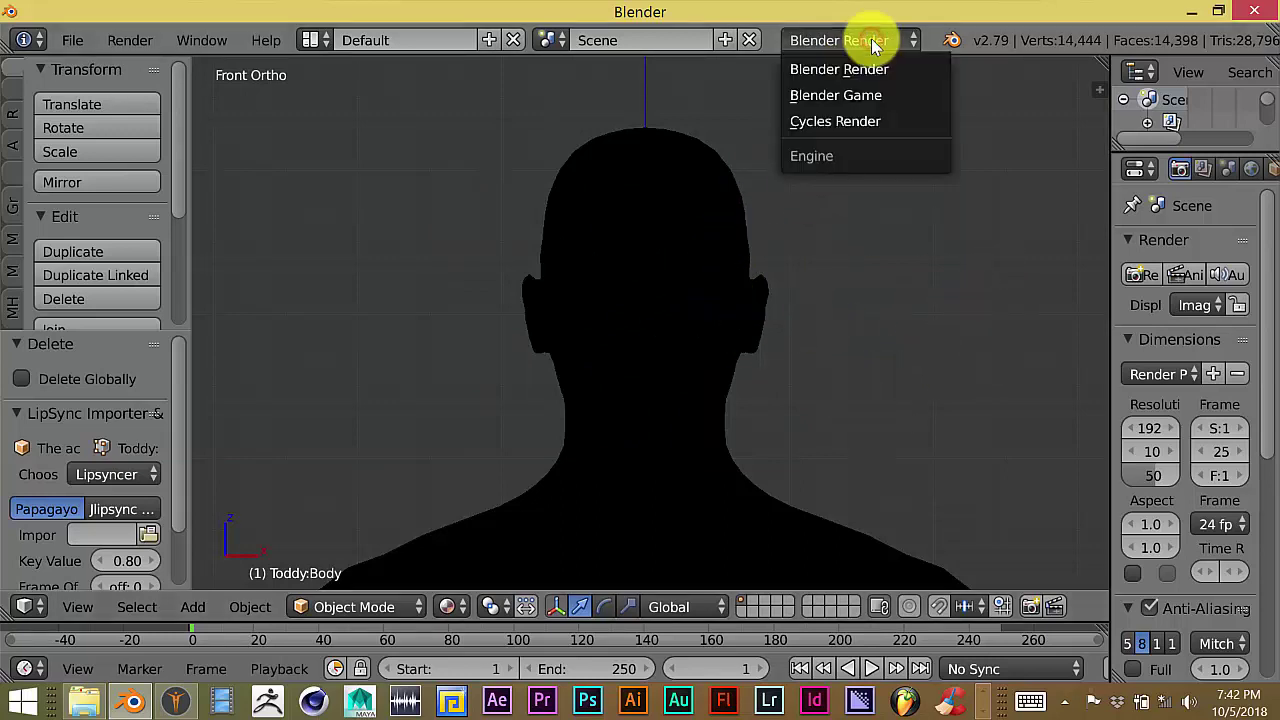
left_click(882, 120)
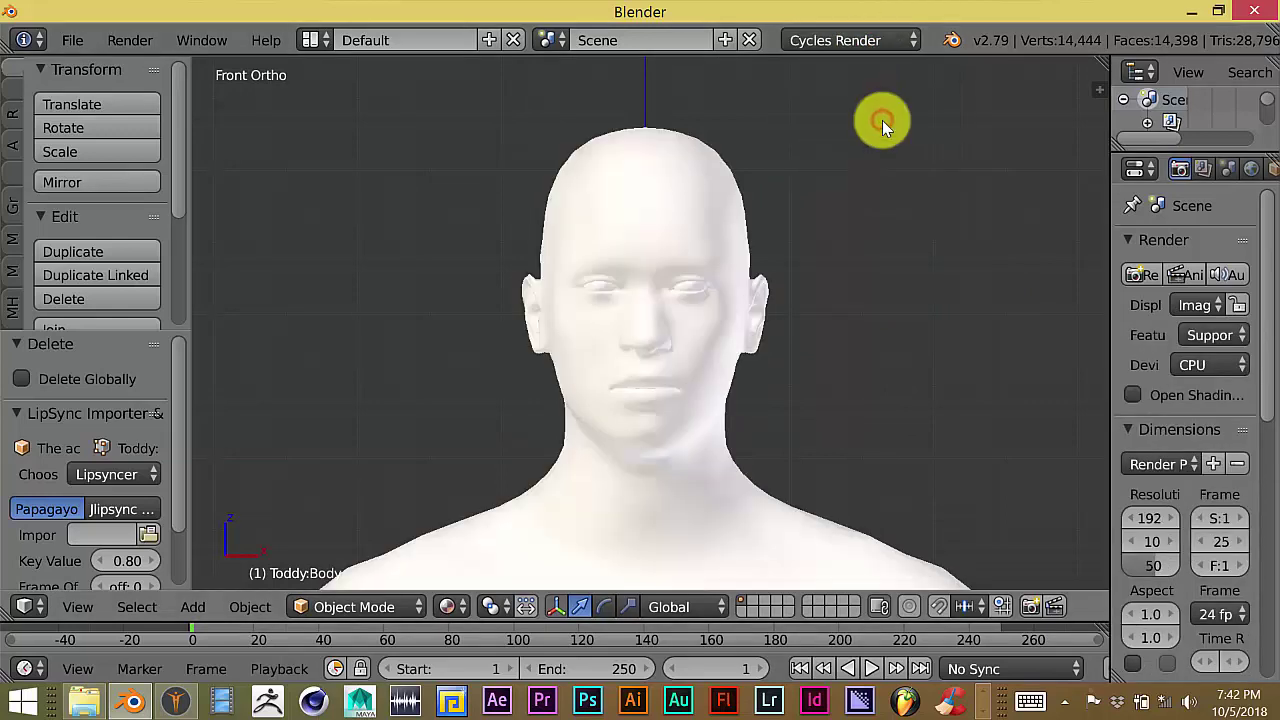
scroll(760, 252, "down", 2)
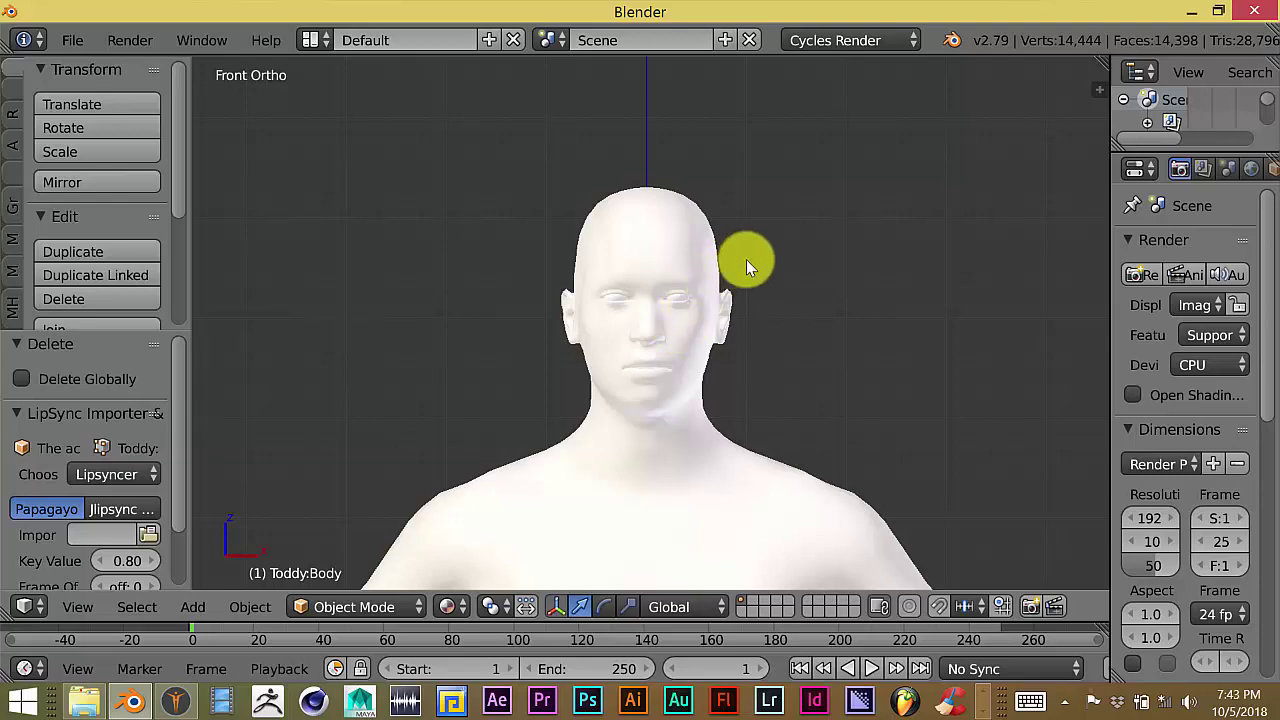
- Reload Blender's default start-up scene with the cube
left_click(62, 38)
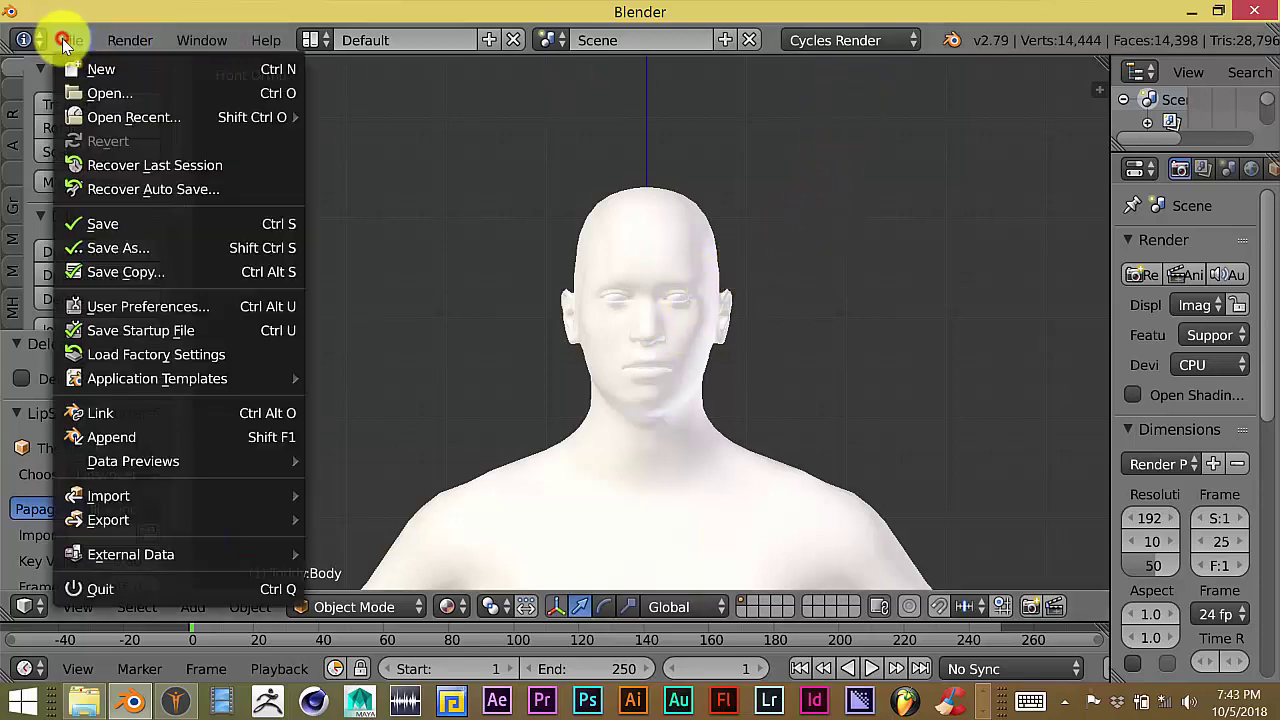
left_click(75, 70)
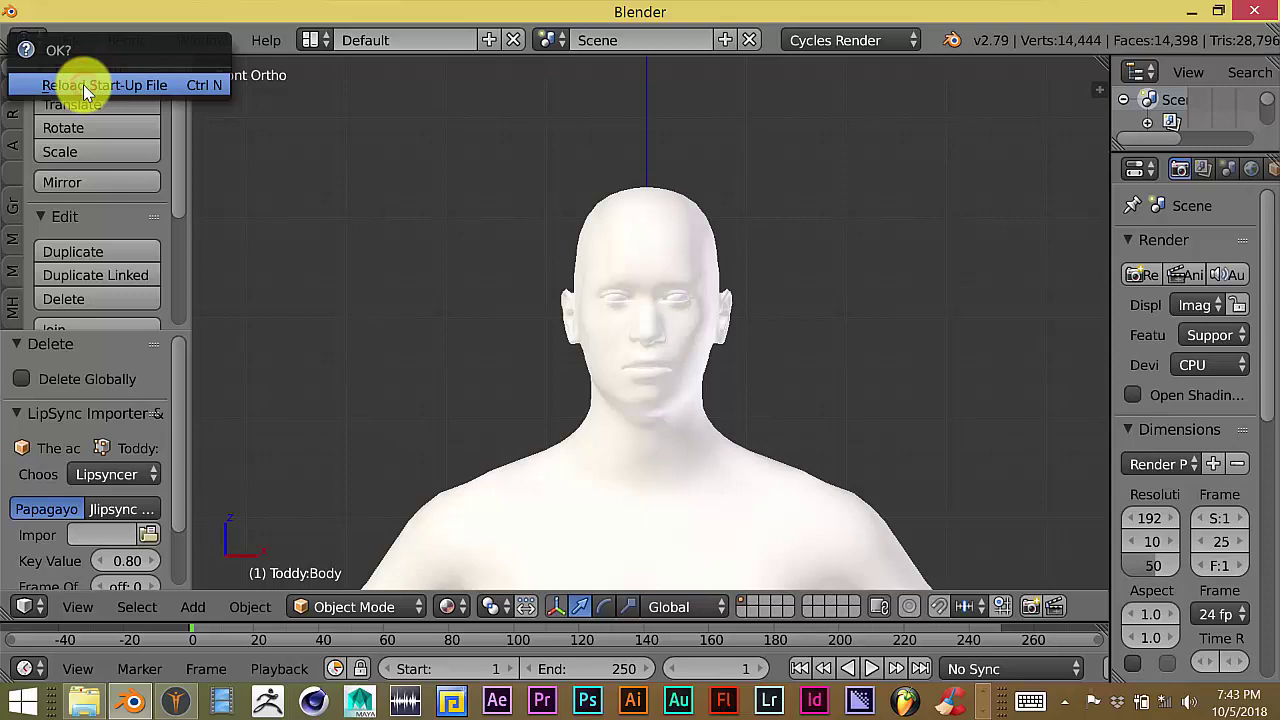
left_click(83, 84)
- Switch the render engine from the header dropdown to Cycles Render
left_click(852, 42)
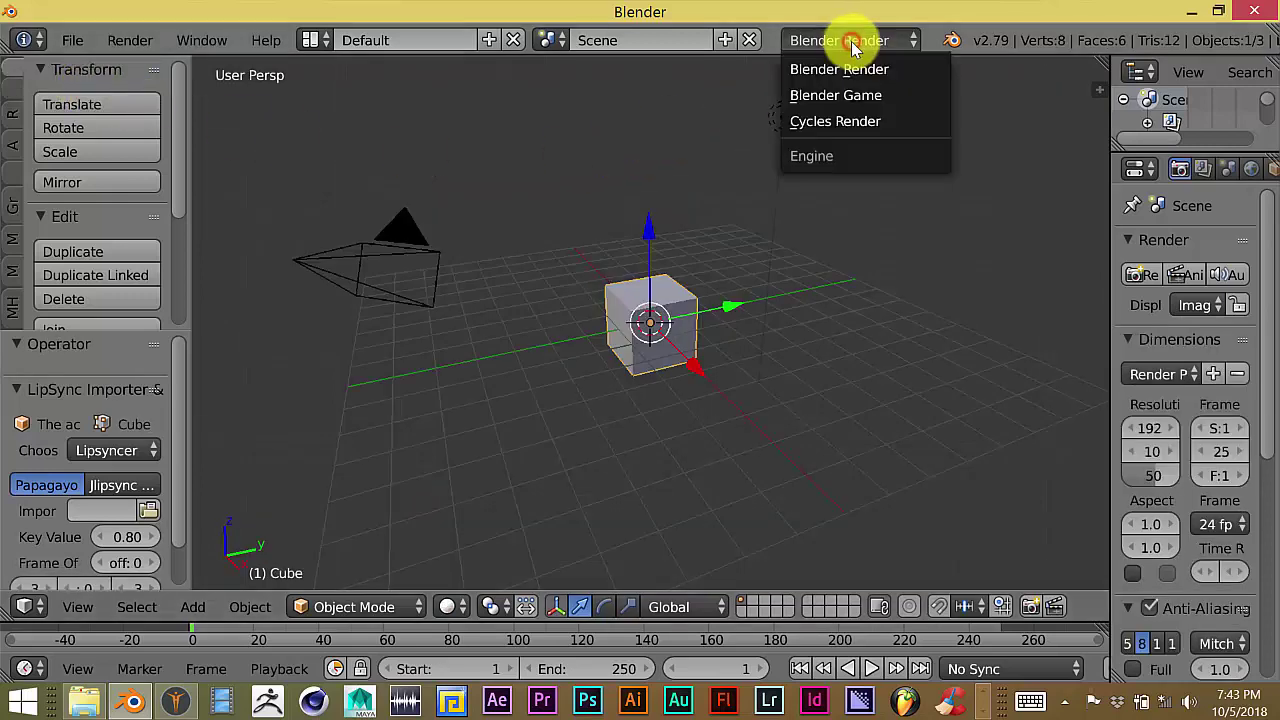
left_click(824, 121)
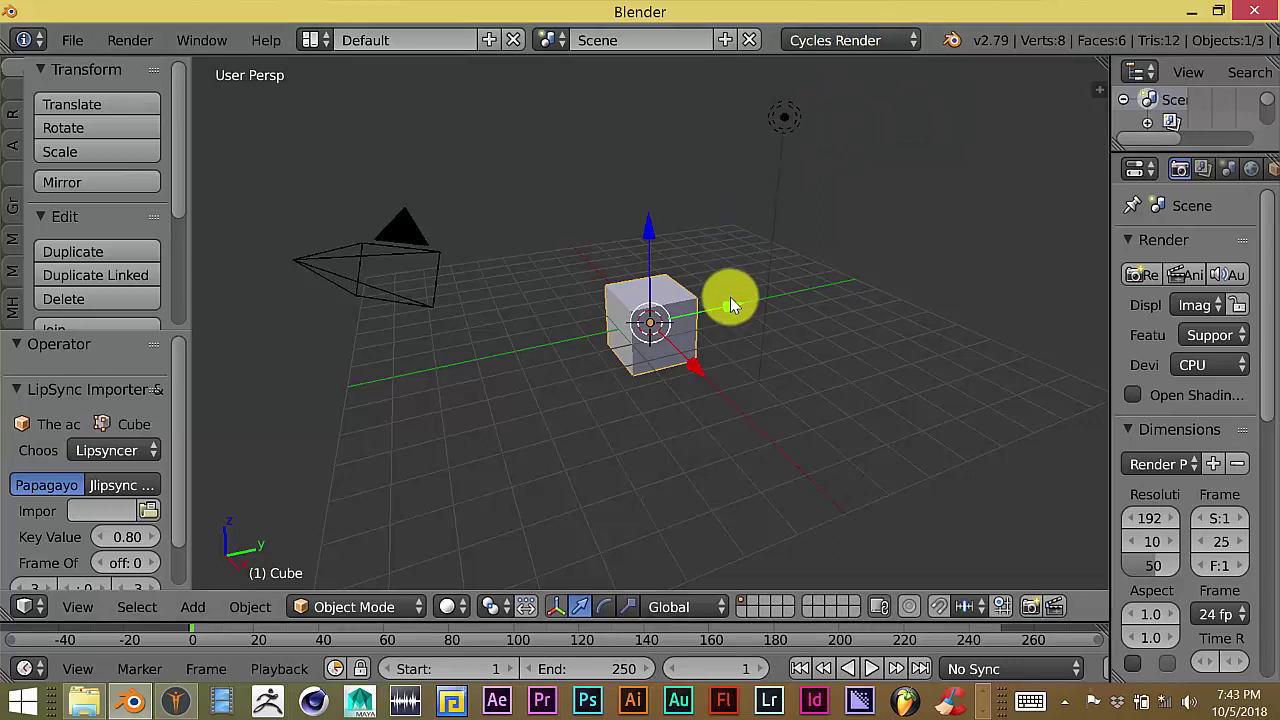
scroll(708, 365, "up", 5)
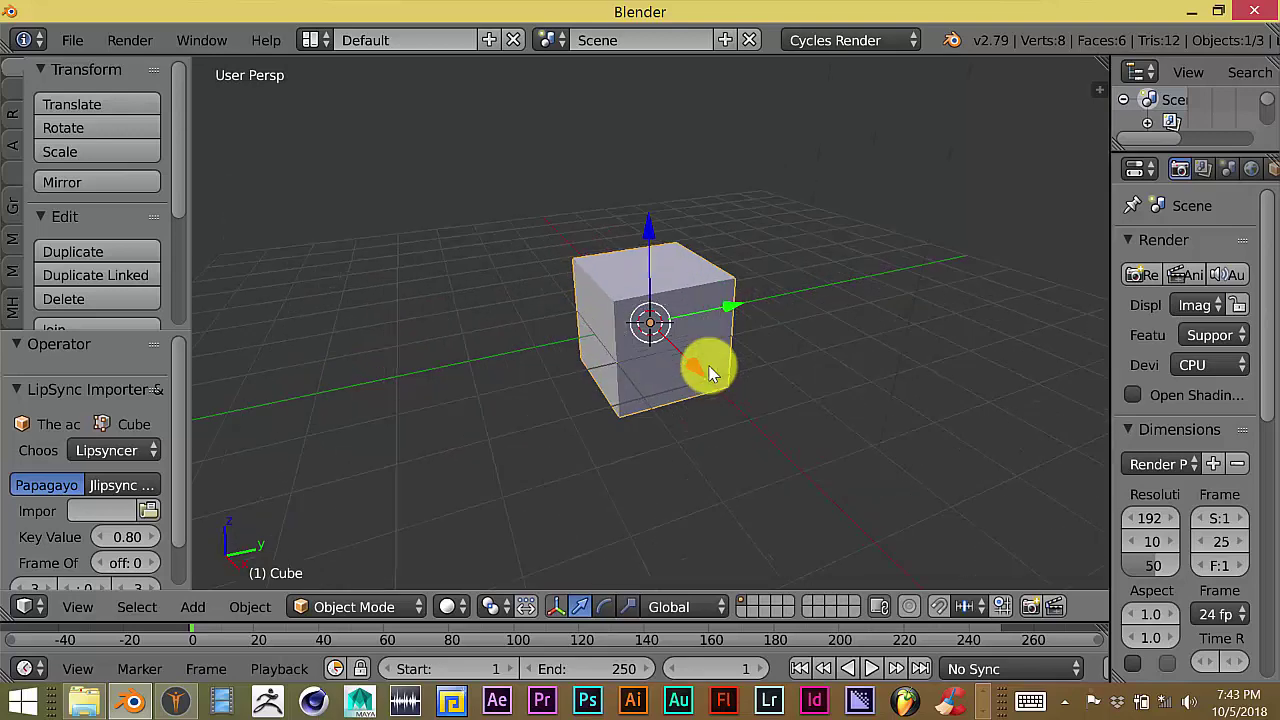
scroll(708, 370, "down", 3)
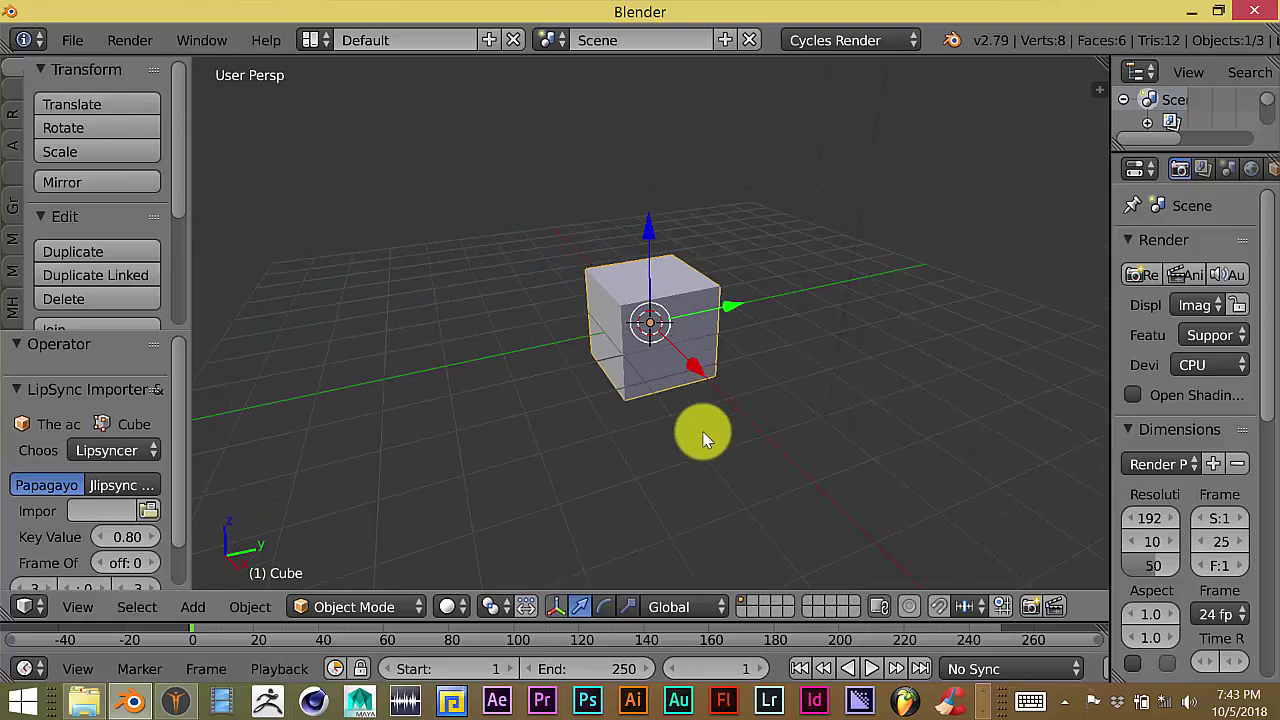